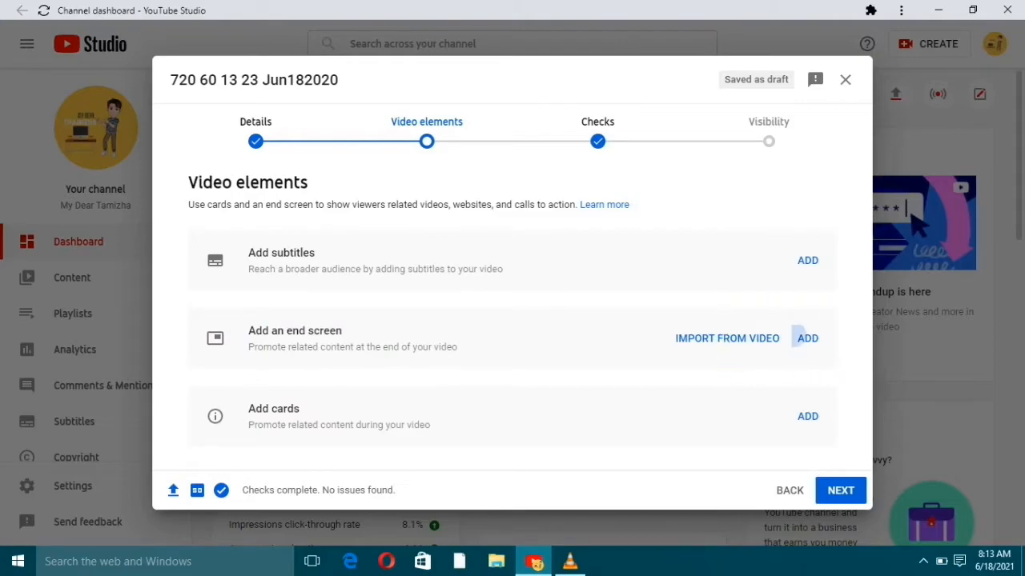
# Add an end screen to the video using the template with 2 videos.
pyautogui.click(800, 337)
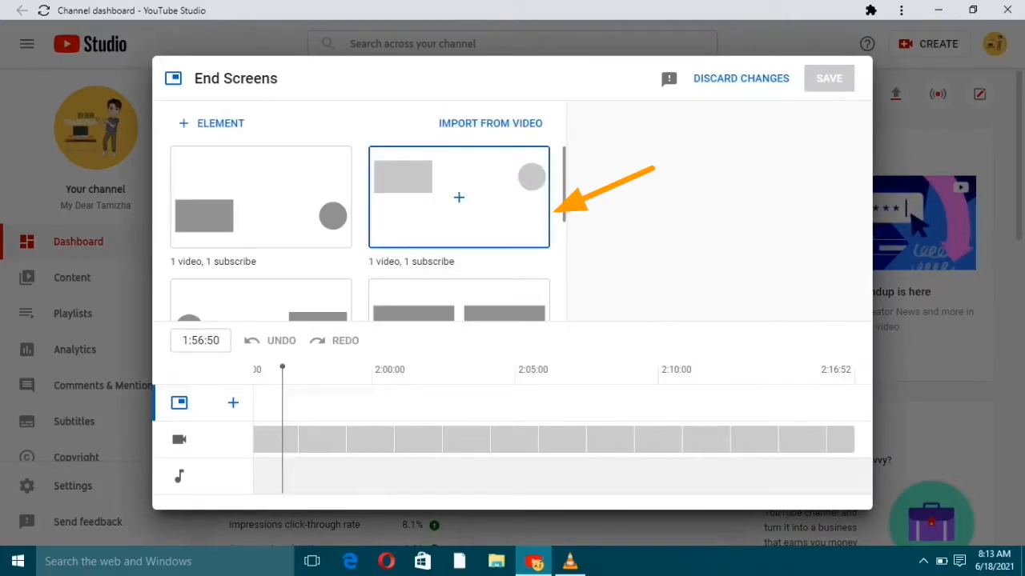
pyautogui.scroll(-2, 361, 232)
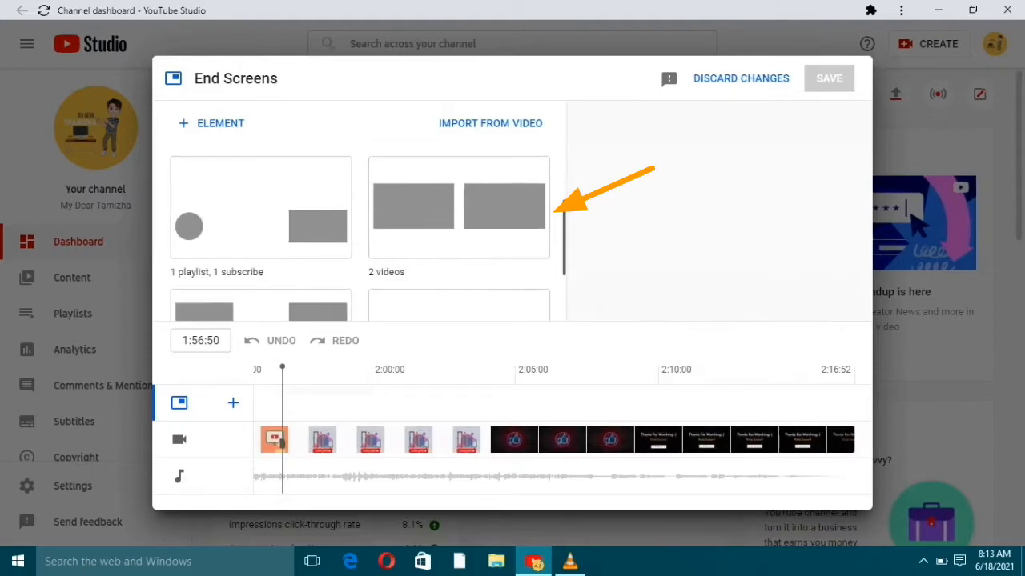
pyautogui.scroll(1, 360, 233)
pyautogui.scroll(-2, 360, 232)
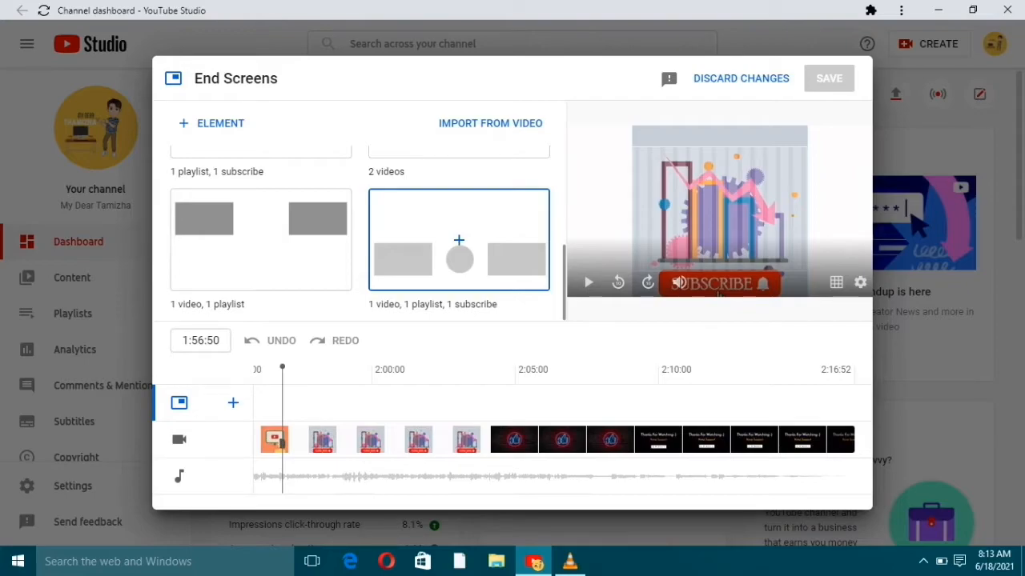
pyautogui.scroll(1, 459, 224)
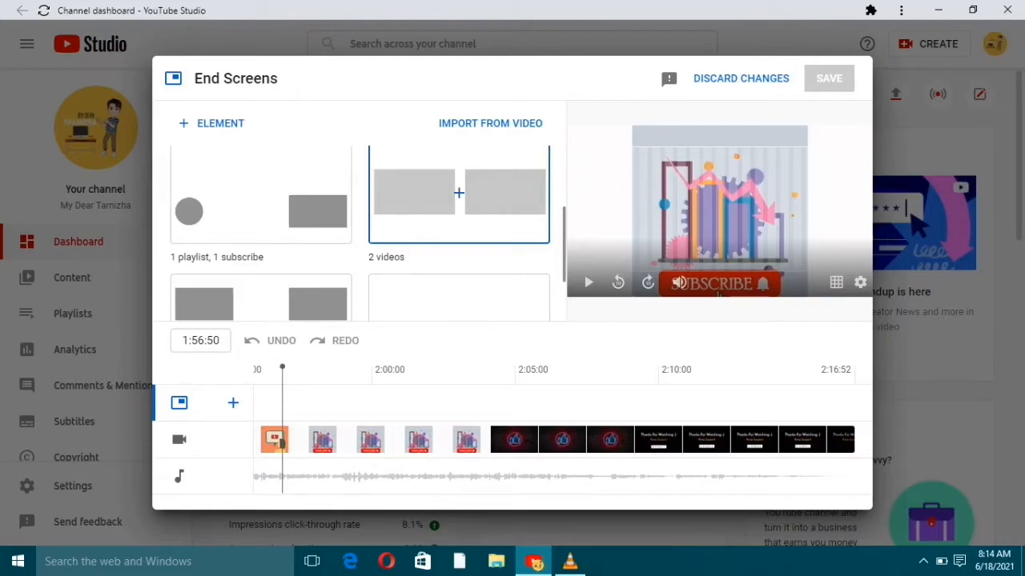
pyautogui.click(459, 193)
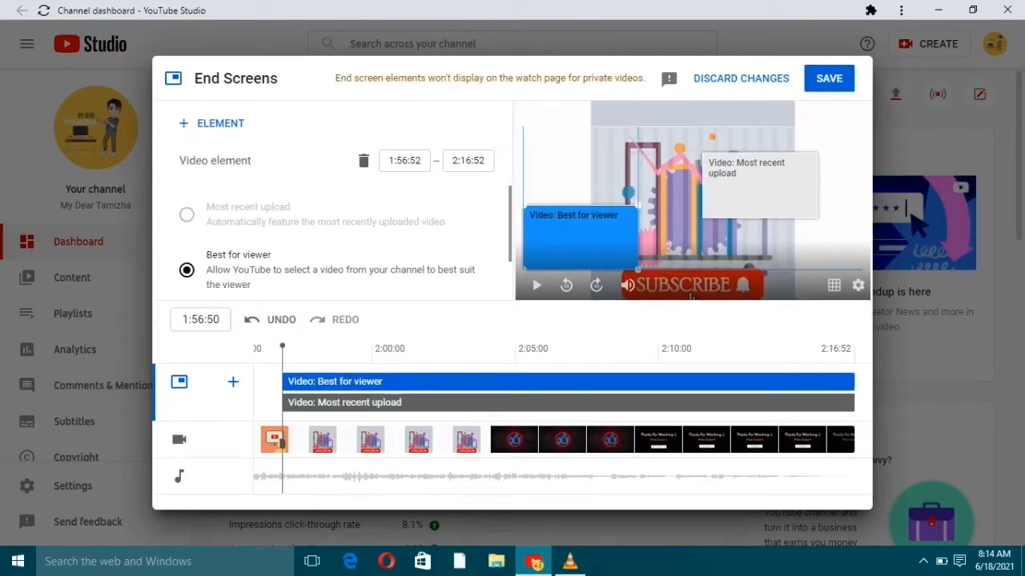
# Move the Most recent upload element level with the other video element and assign it the specific video THALAPATHY BIRTHDAY SPECIAL EDIT.
pyautogui.click(760, 186)
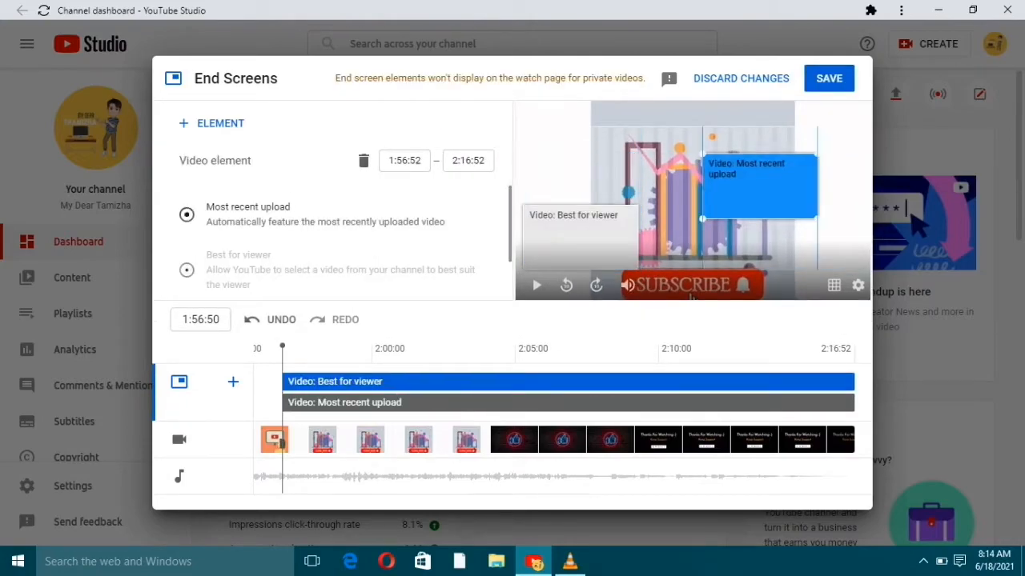
pyautogui.moveTo(760, 186); pyautogui.dragTo(805, 238)
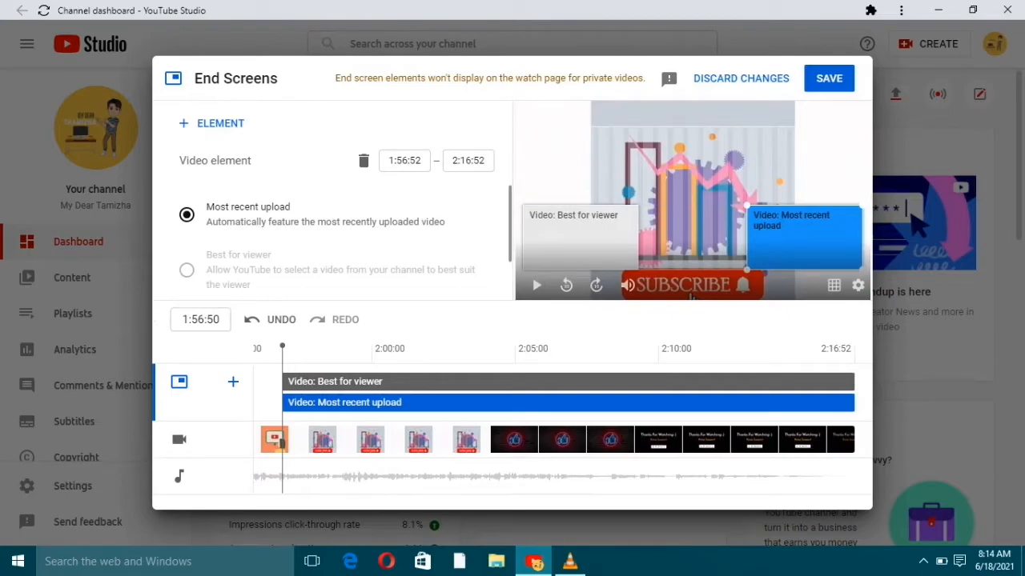
pyautogui.scroll(-1, 337, 241)
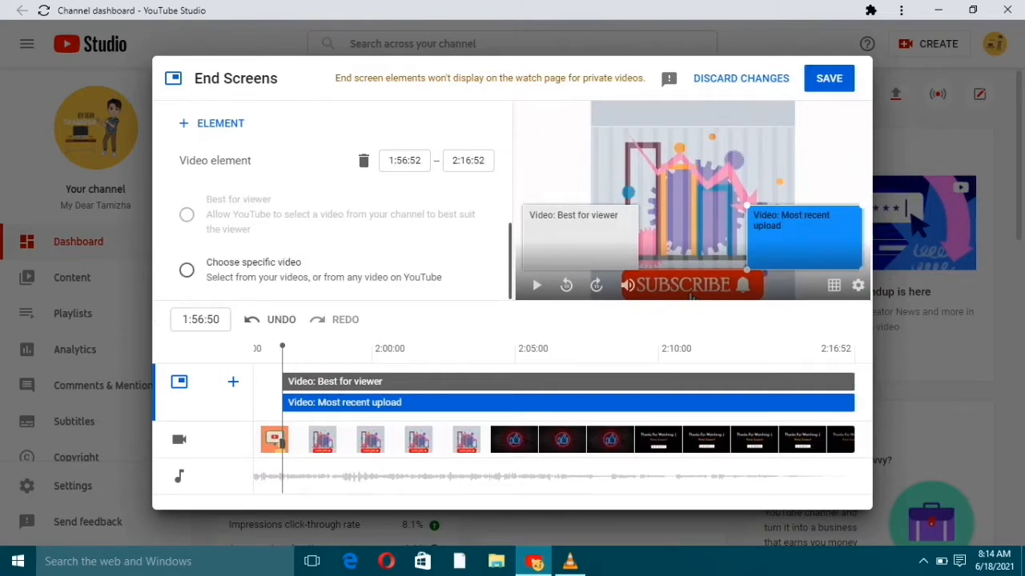
pyautogui.click(320, 273)
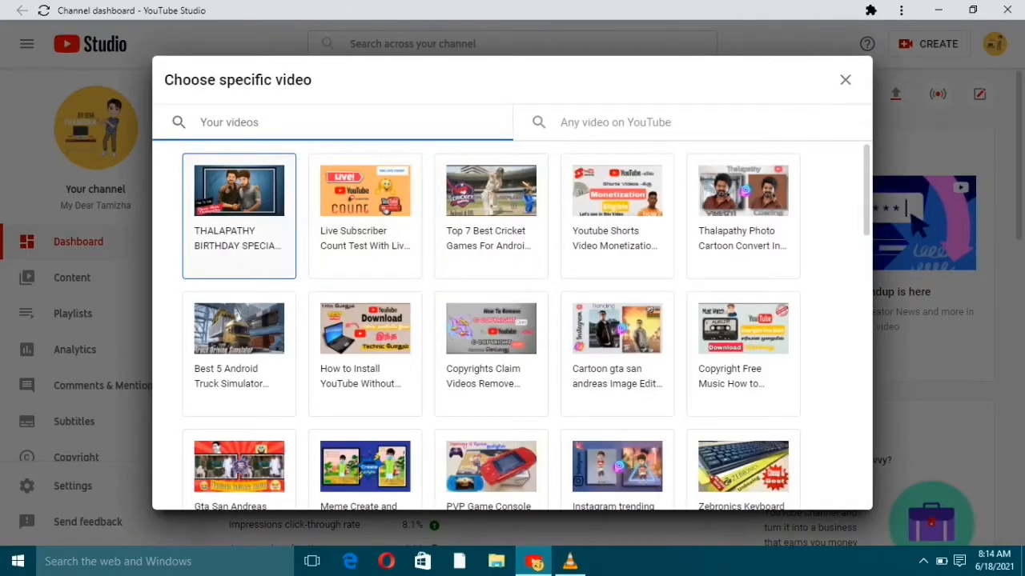
pyautogui.click(239, 215)
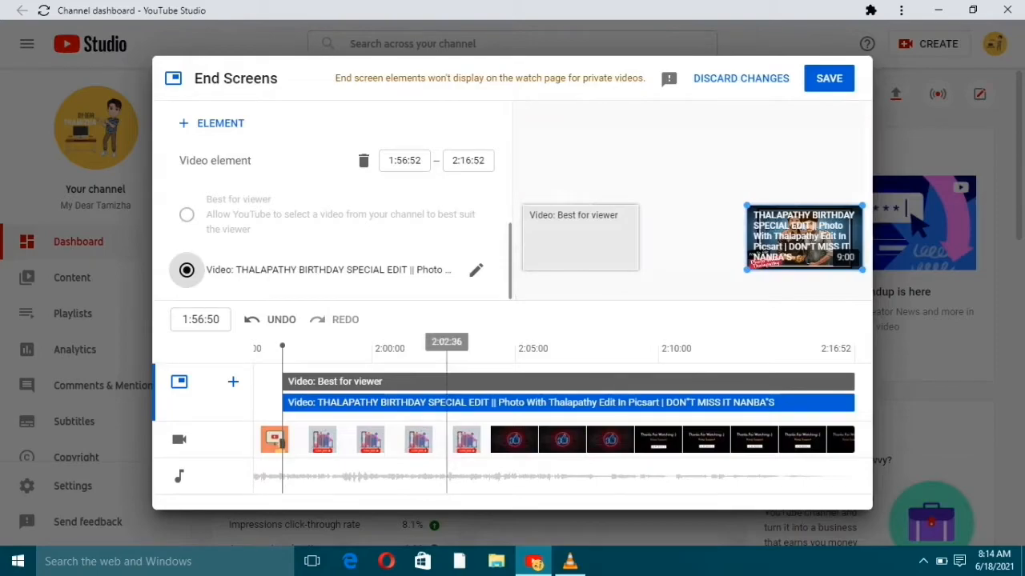
# Assign the Best for viewer element the channel's specific video Youtube Shorts Video Monetization Eligible or Ineligible Tamil.
pyautogui.click(580, 239)
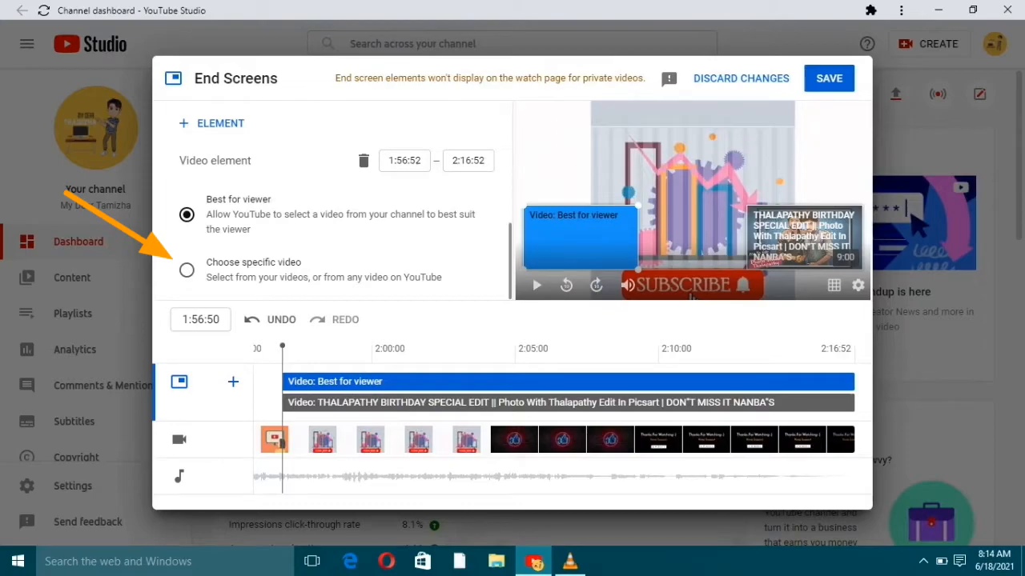
pyautogui.click(186, 271)
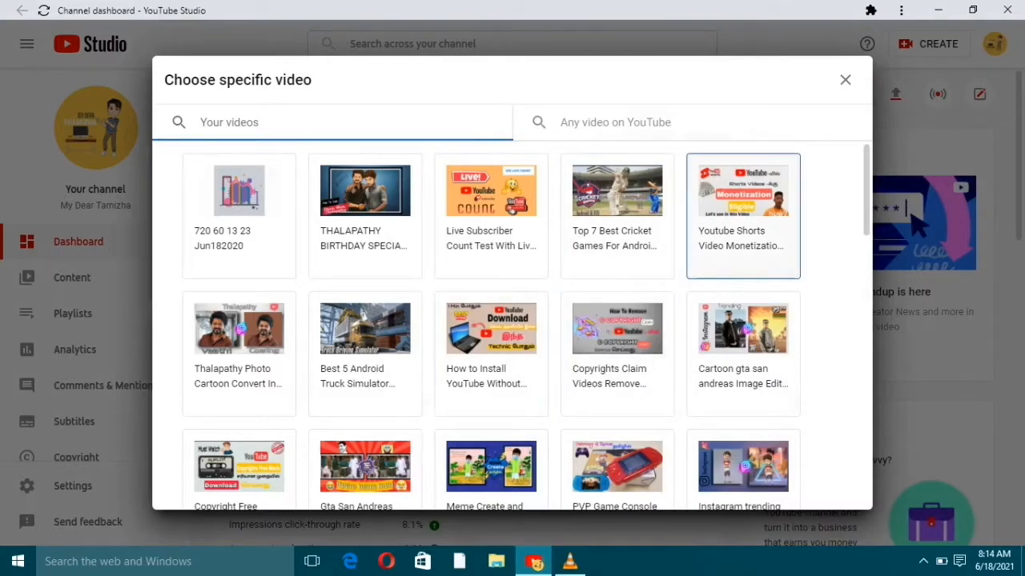
pyautogui.click(616, 344)
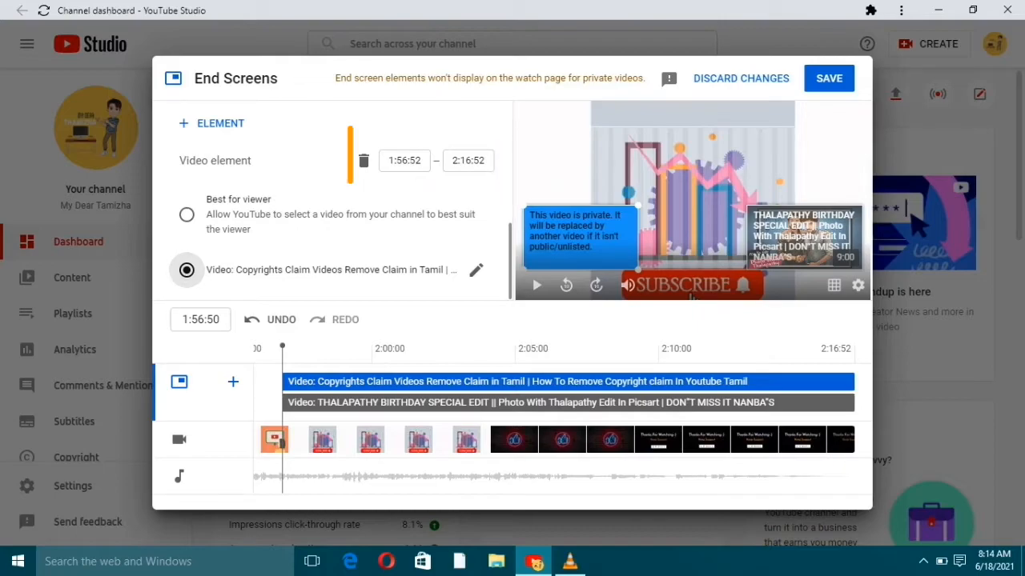
pyautogui.click(477, 271)
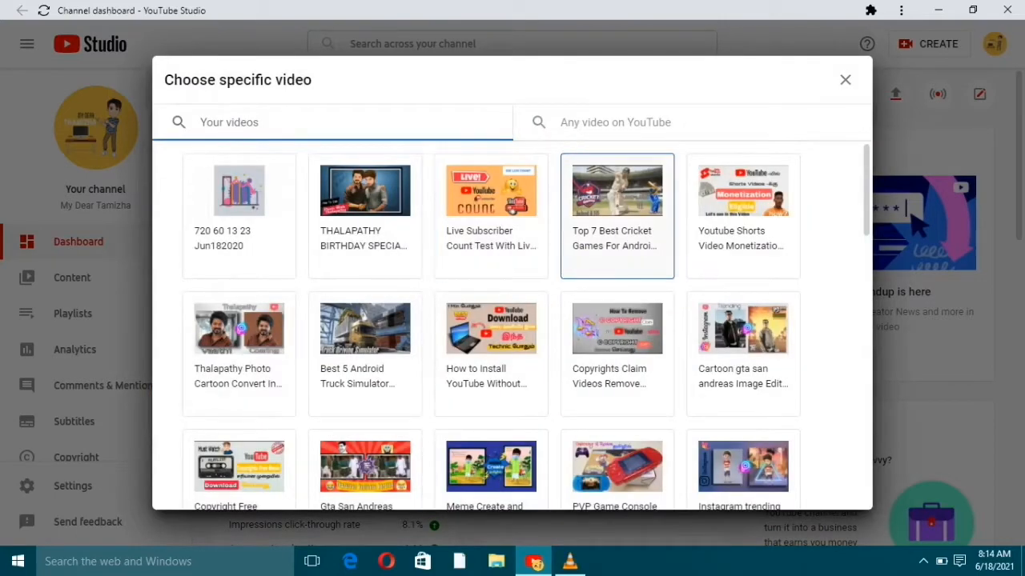
pyautogui.click(743, 216)
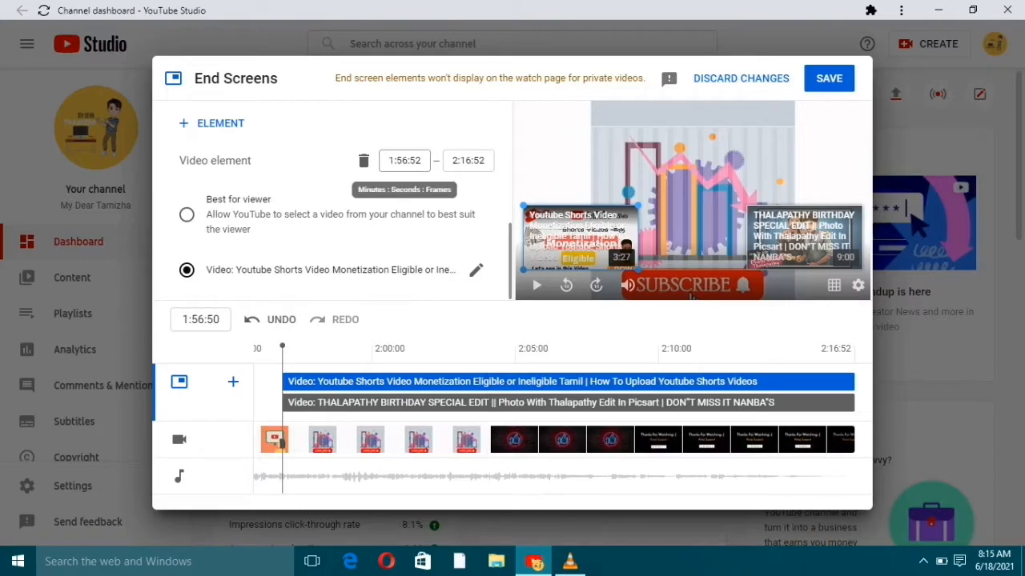
# Set the start time of the Youtube Shorts Video Monetization element to 2:11:50.
pyautogui.click(390, 160)
pyautogui.press('BackSpace')
pyautogui.write('2')
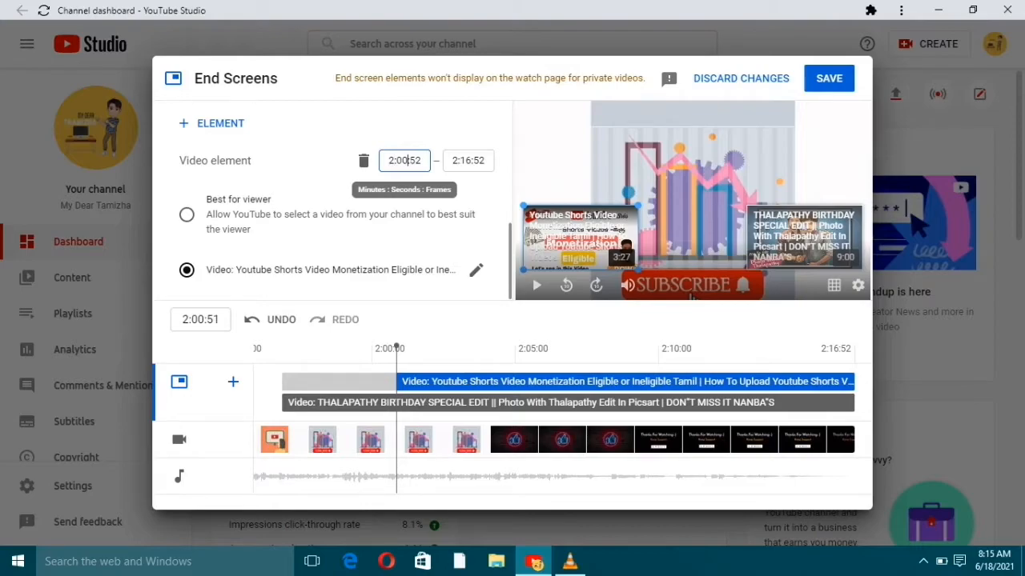
pyautogui.press('BackSpace')
pyautogui.press('BackSpace')
pyautogui.write('11')
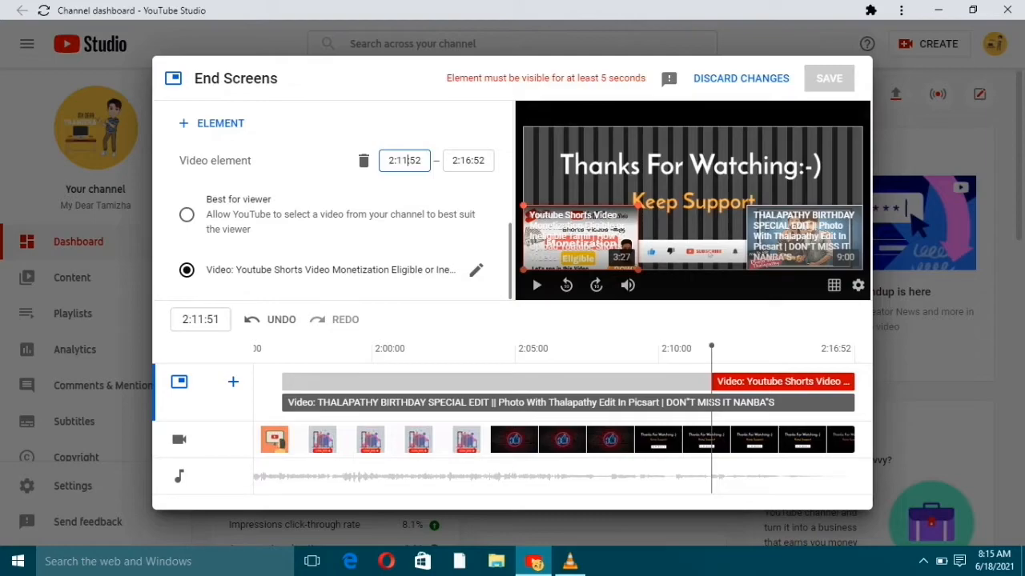
pyautogui.press('BackSpace')
pyautogui.write('0')
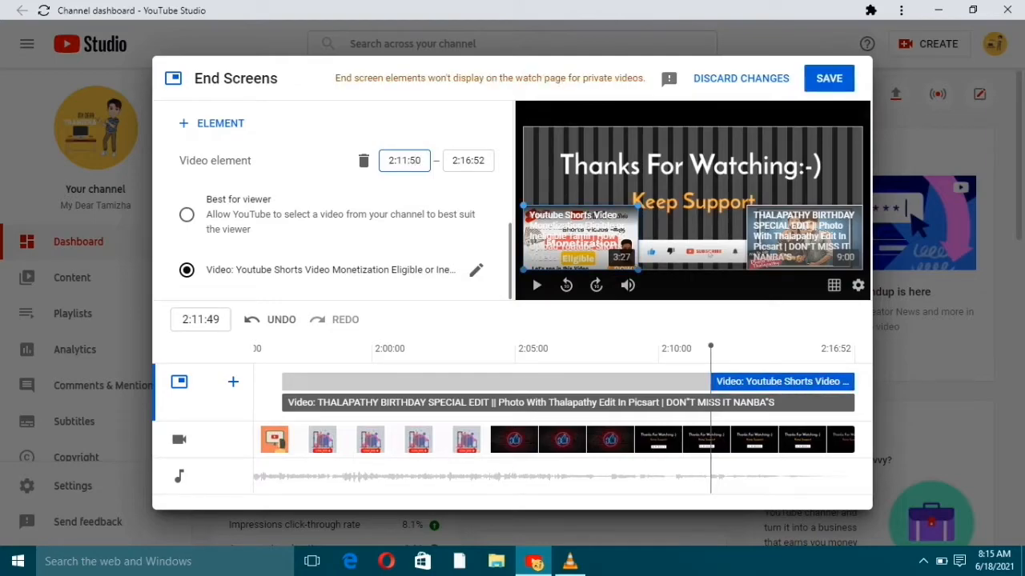
# Set the start time of the THALAPATHY BIRTHDAY SPECIAL EDIT element to 2:11:50.
pyautogui.click(720, 402)
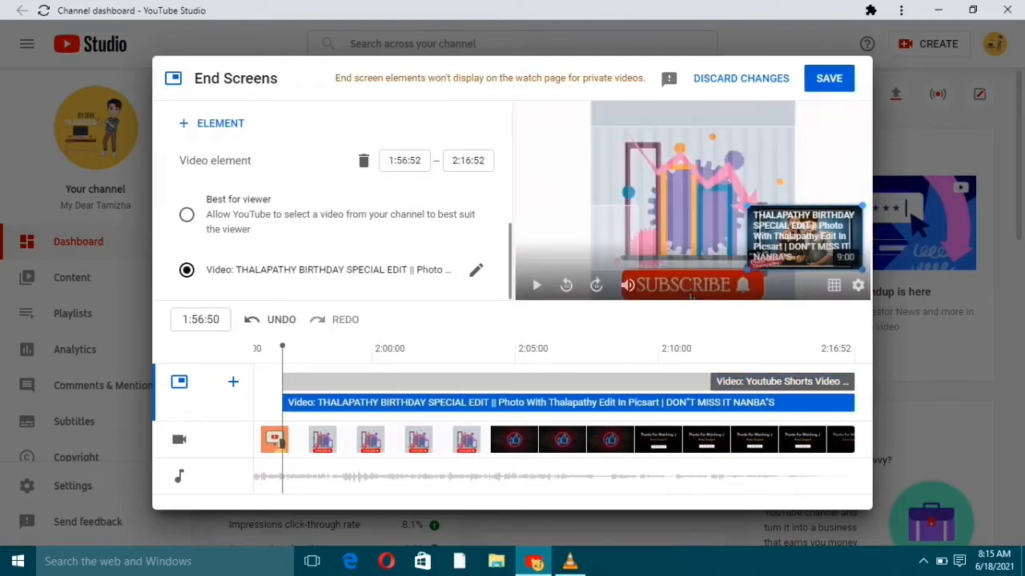
pyautogui.click(393, 161)
pyautogui.press('BackSpace')
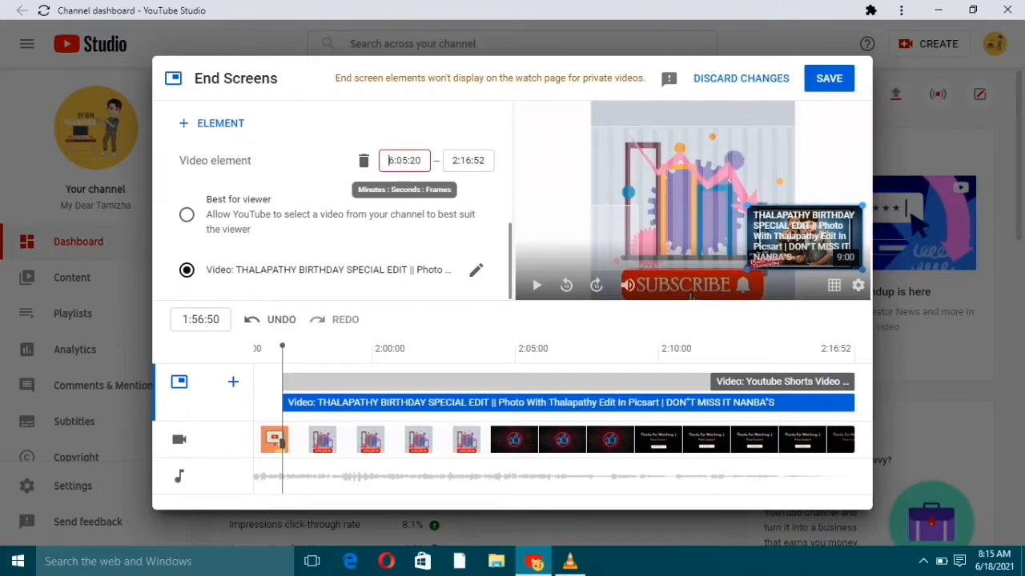
pyautogui.write('2')
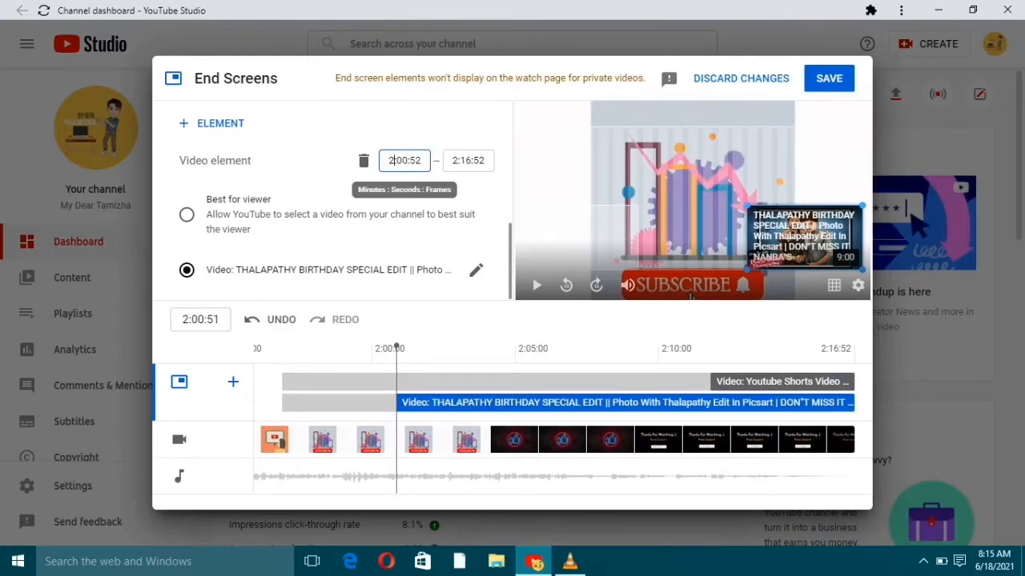
pyautogui.click(408, 161)
pyautogui.press('BackSpace')
pyautogui.press('BackSpace')
pyautogui.write('1')
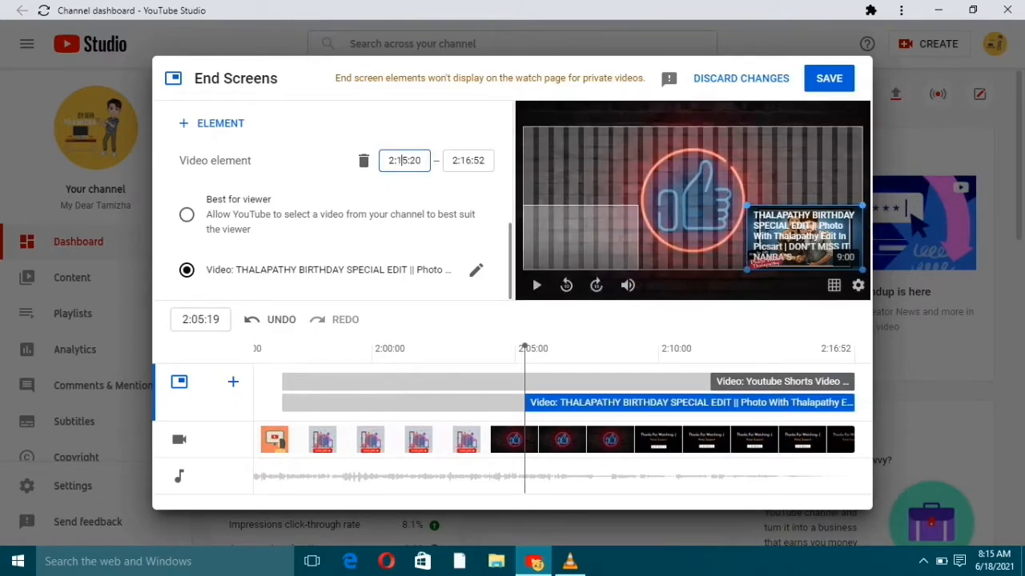
pyautogui.write('1:50')
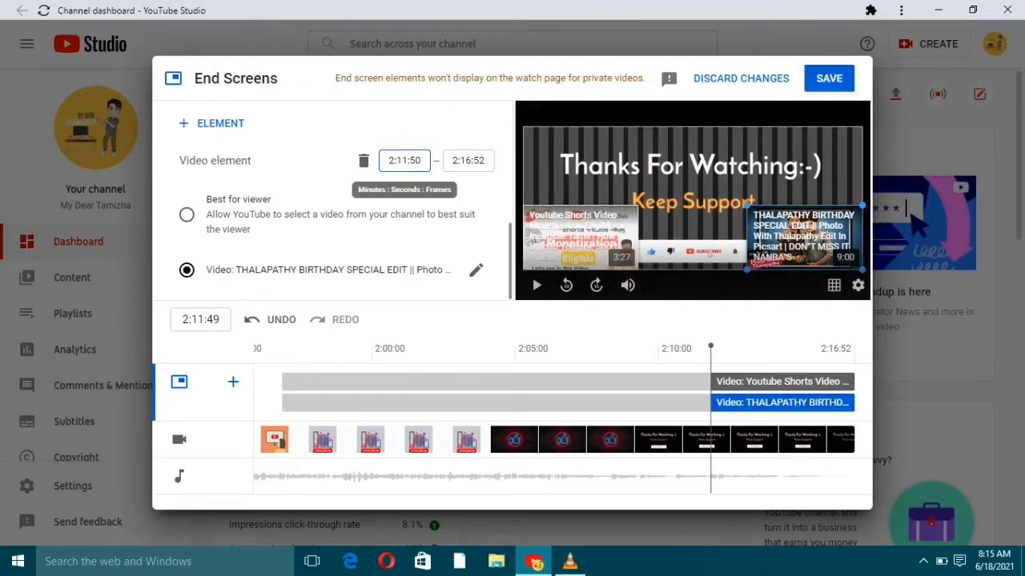
pyautogui.press('Return')
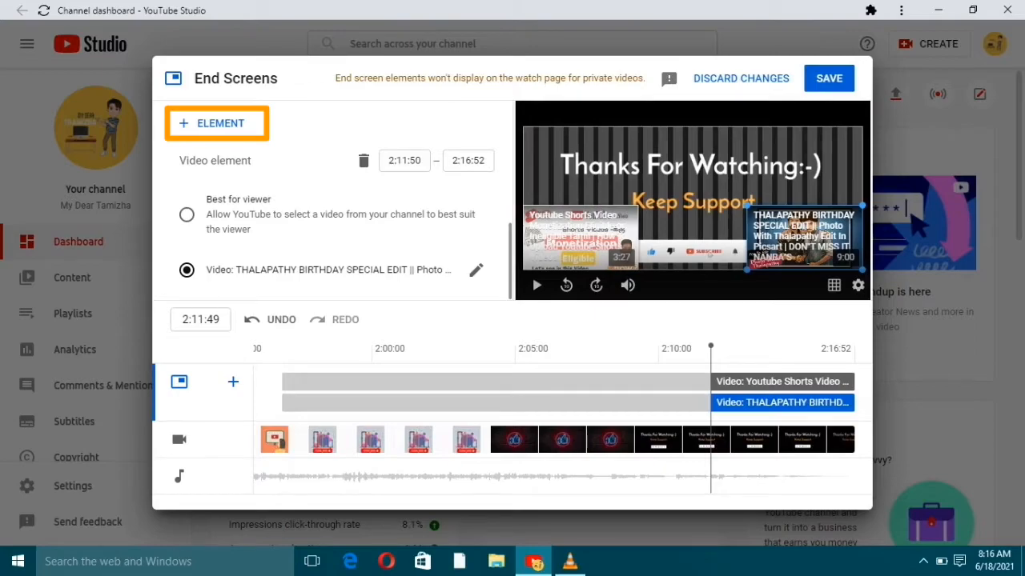
# Add a Subscribe element to the end screen and place it between the two video elements.
pyautogui.click(219, 123)
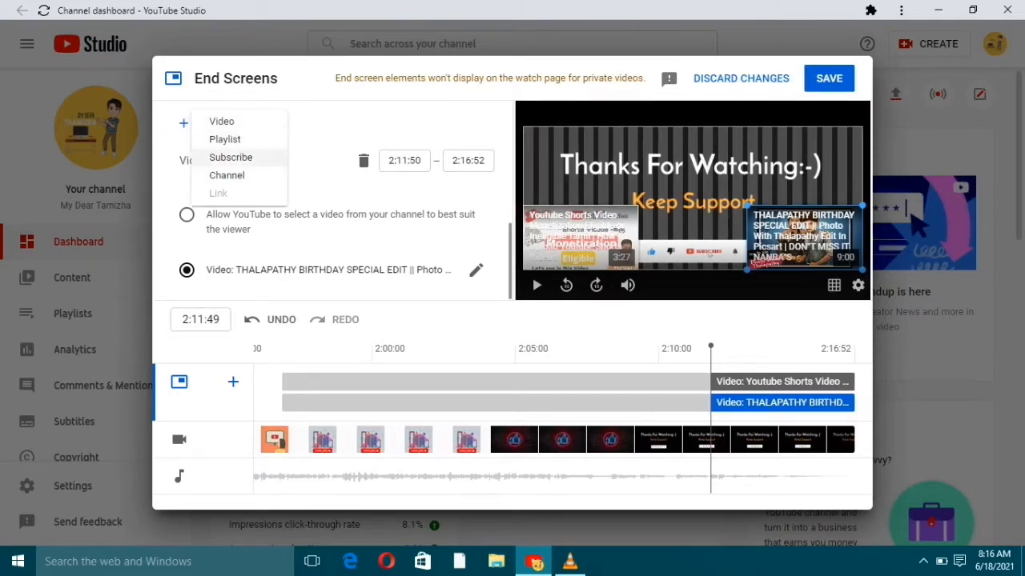
pyautogui.click(240, 157)
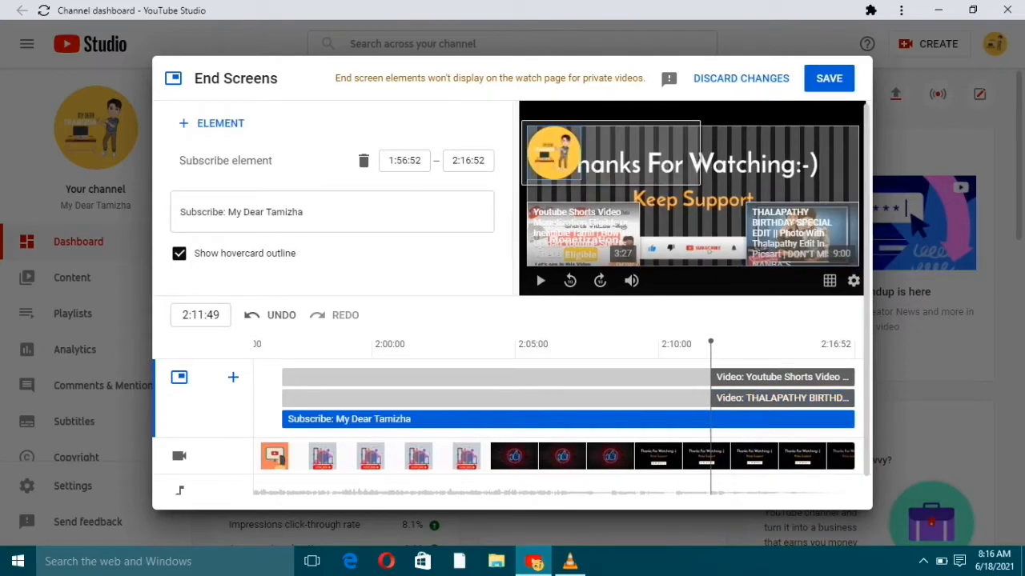
pyautogui.moveTo(552, 152); pyautogui.dragTo(693, 238)
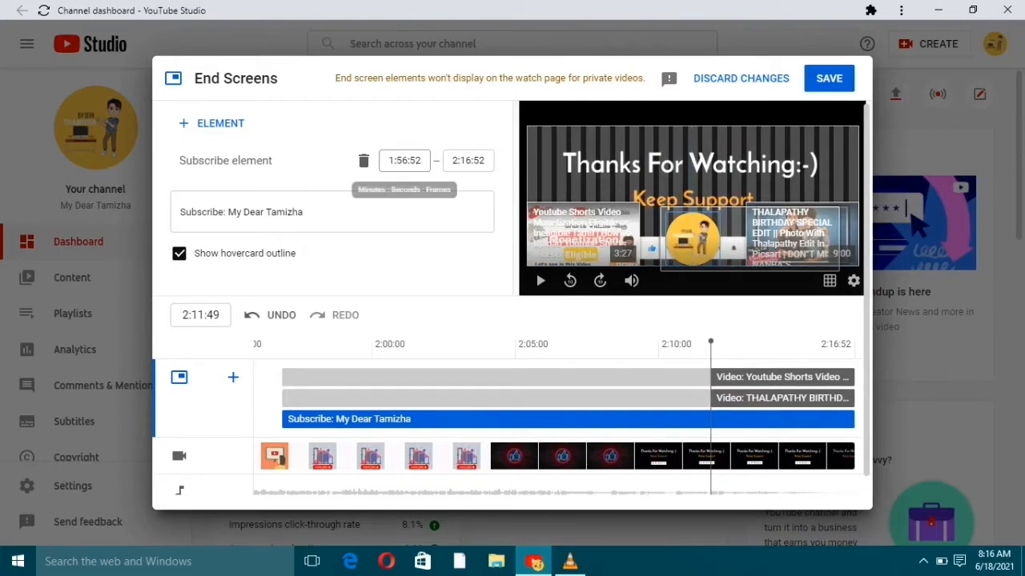
# Set the start time of the Subscribe element to 2:11:50.
pyautogui.click(390, 160)
pyautogui.press('BackSpace')
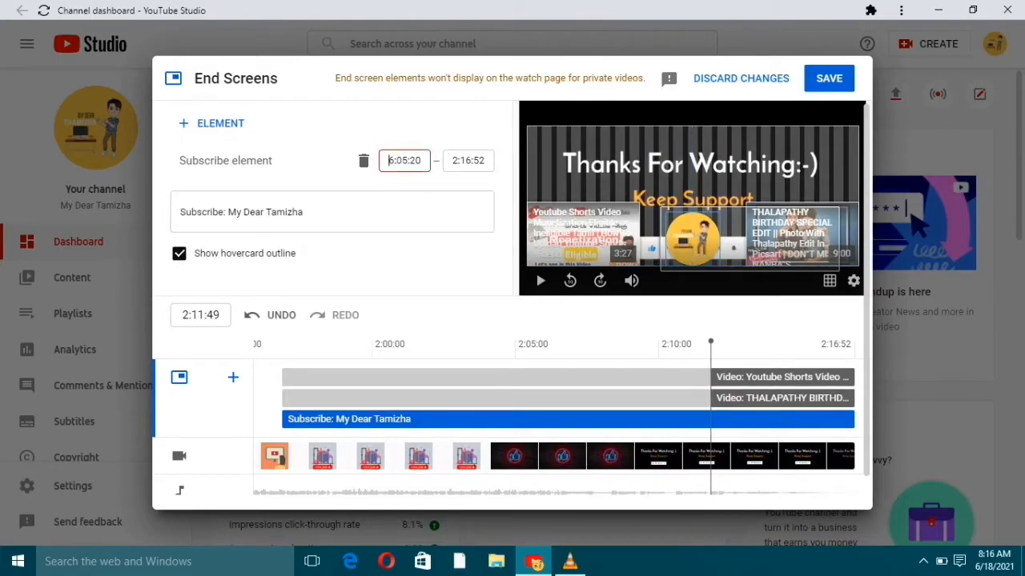
pyautogui.write('2')
pyautogui.press('Return')
pyautogui.press('BackSpace')
pyautogui.press('BackSpace')
pyautogui.write('11:52')
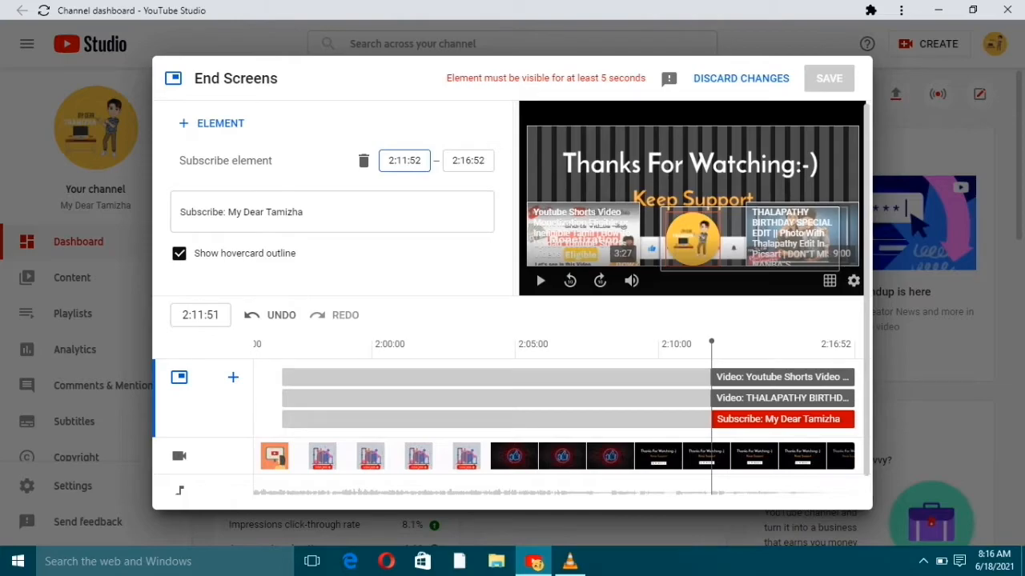
pyautogui.press('BackSpace')
pyautogui.write('0')
pyautogui.press('Return')
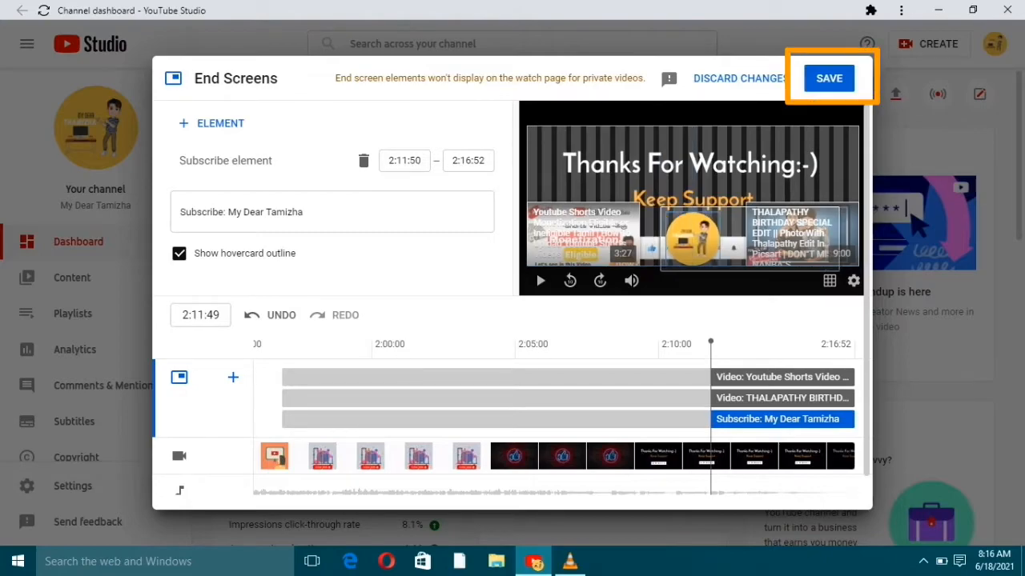
# Save the end screen with its two video elements and Subscribe element.
pyautogui.rightClick(750, 166)
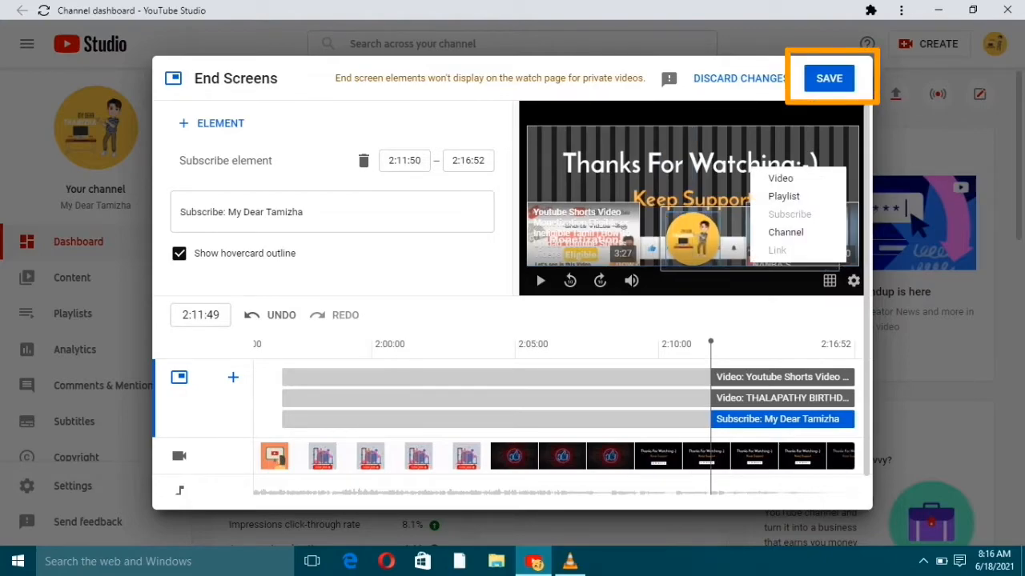
pyautogui.press('Escape')
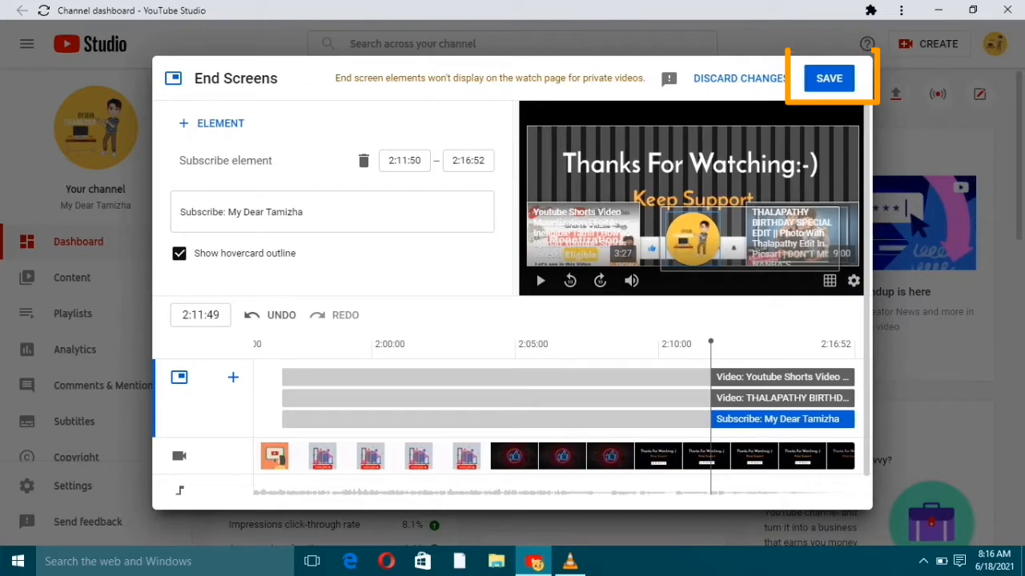
pyautogui.click(829, 79)
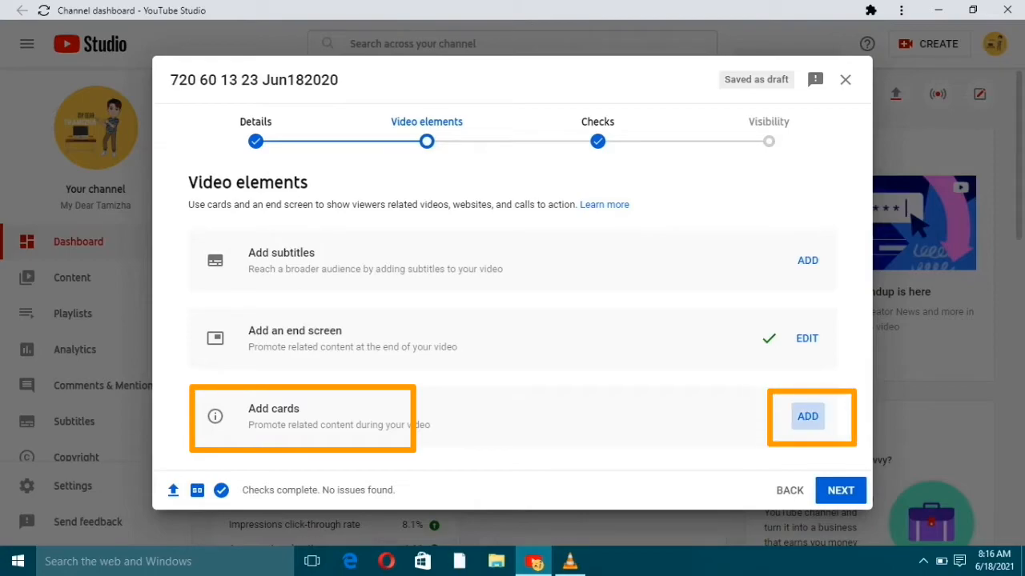
# Add a video card linking to Live Subscriber Count Test With Live Proof Tamil and position it at 0:20:56.
pyautogui.click(807, 417)
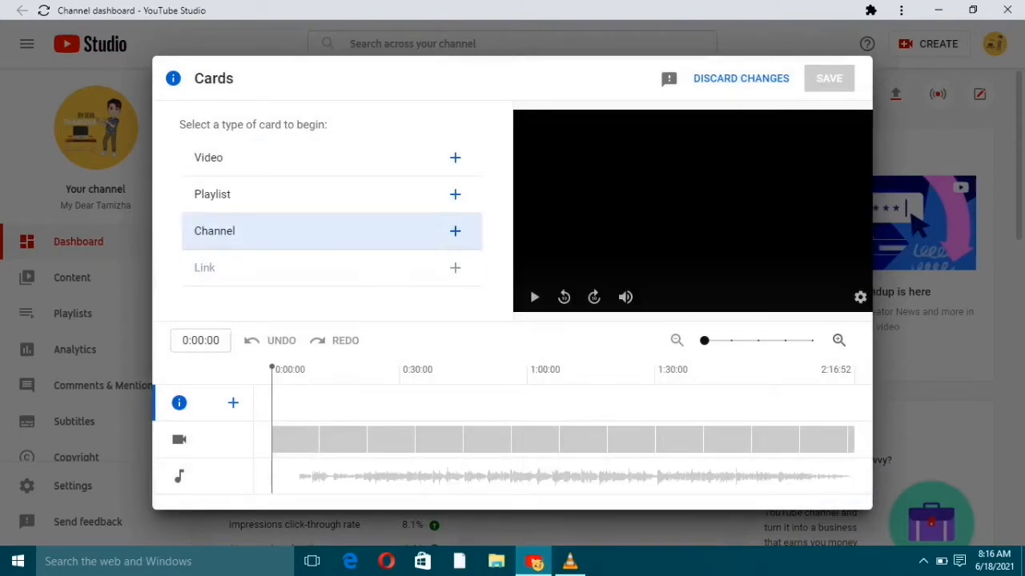
pyautogui.click(455, 157)
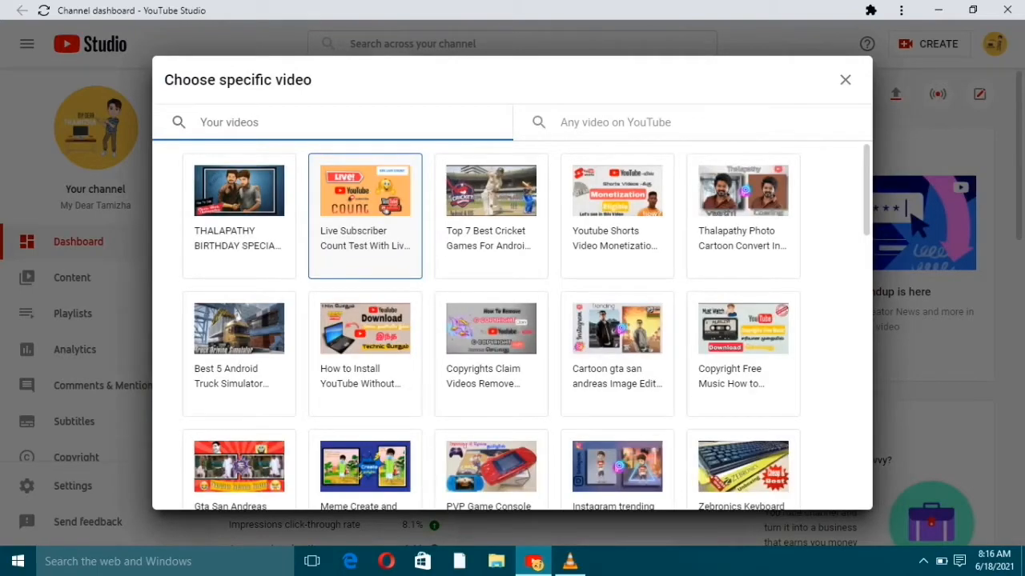
pyautogui.click(364, 217)
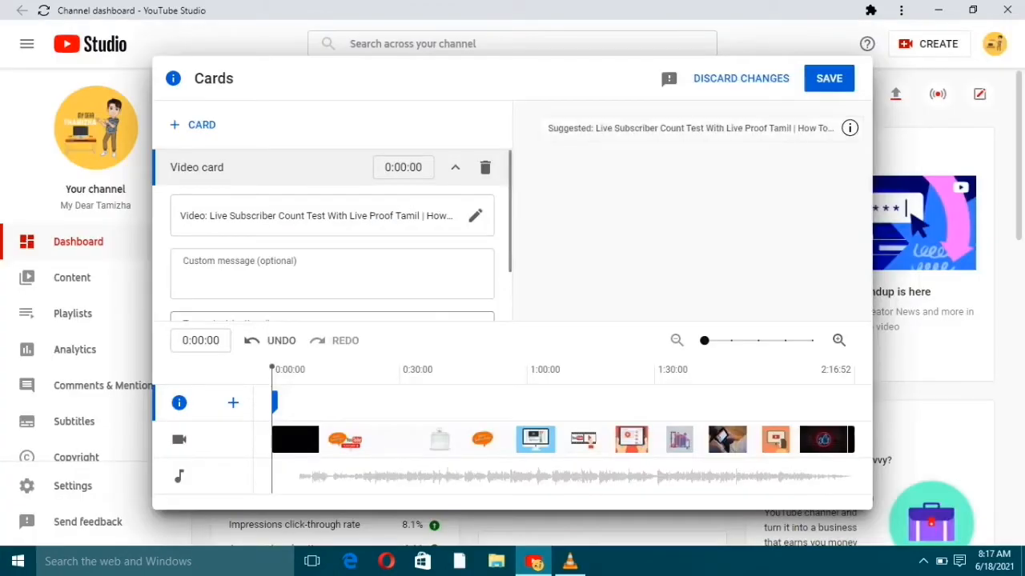
pyautogui.moveTo(275, 403); pyautogui.dragTo(364, 402)
# Add a second video card linking to How to Install YouTube Without Download Software Tamil and position it at 0:59:59.
pyautogui.click(193, 125)
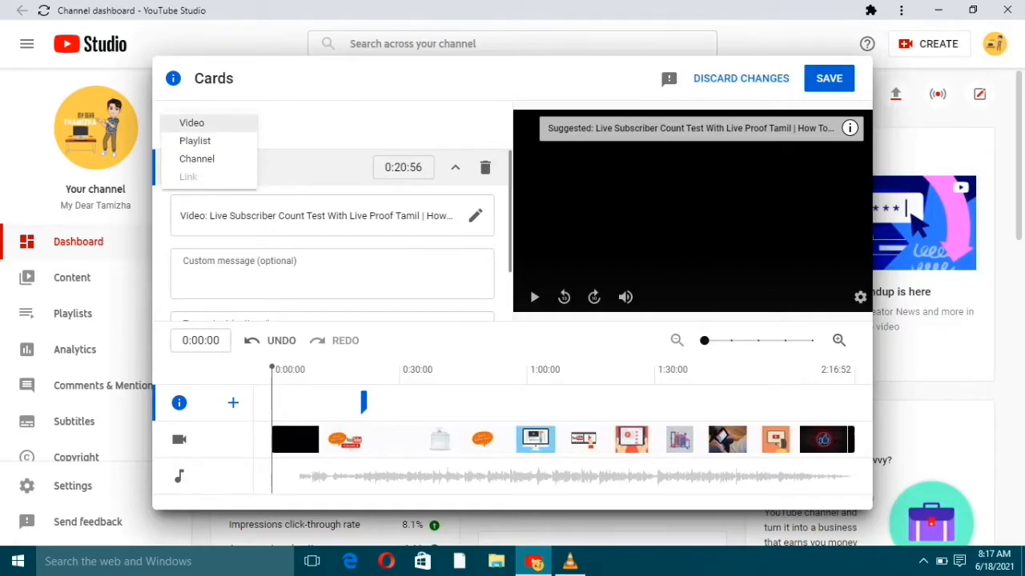
pyautogui.click(192, 123)
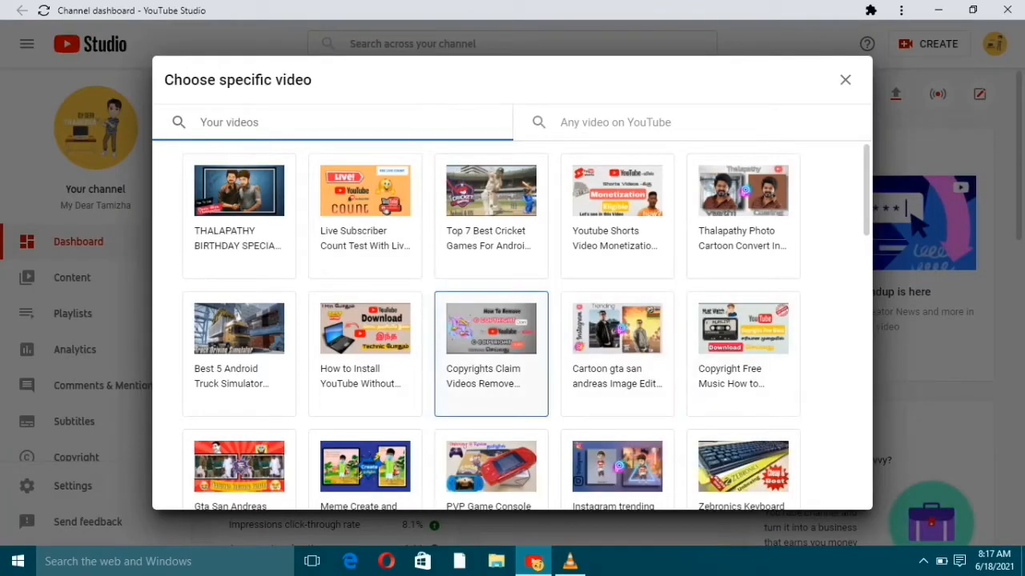
pyautogui.click(365, 344)
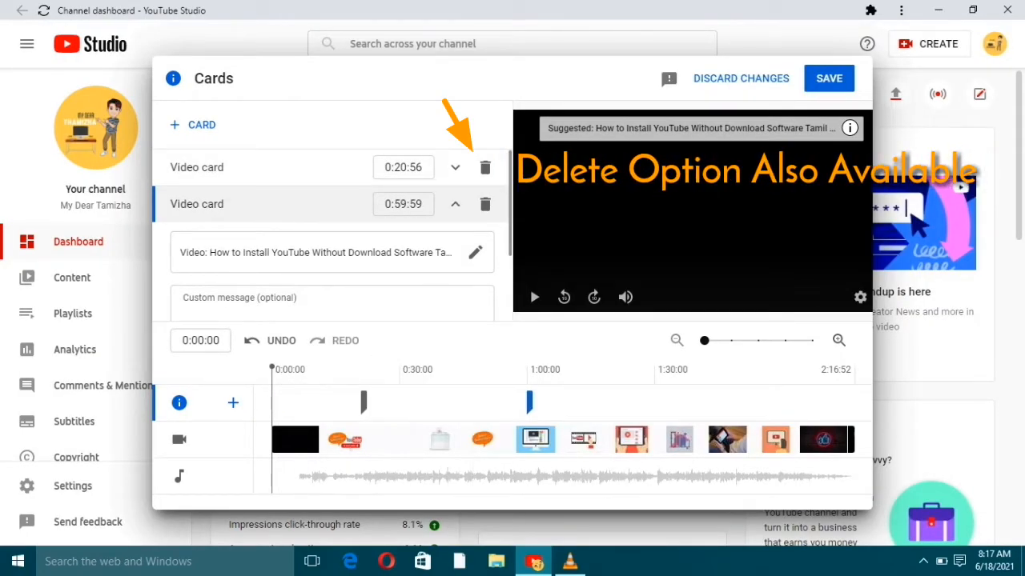
# Add a playlist card for Youtube Tips in Tamil and position it at 1:38:36.
pyautogui.click(193, 125)
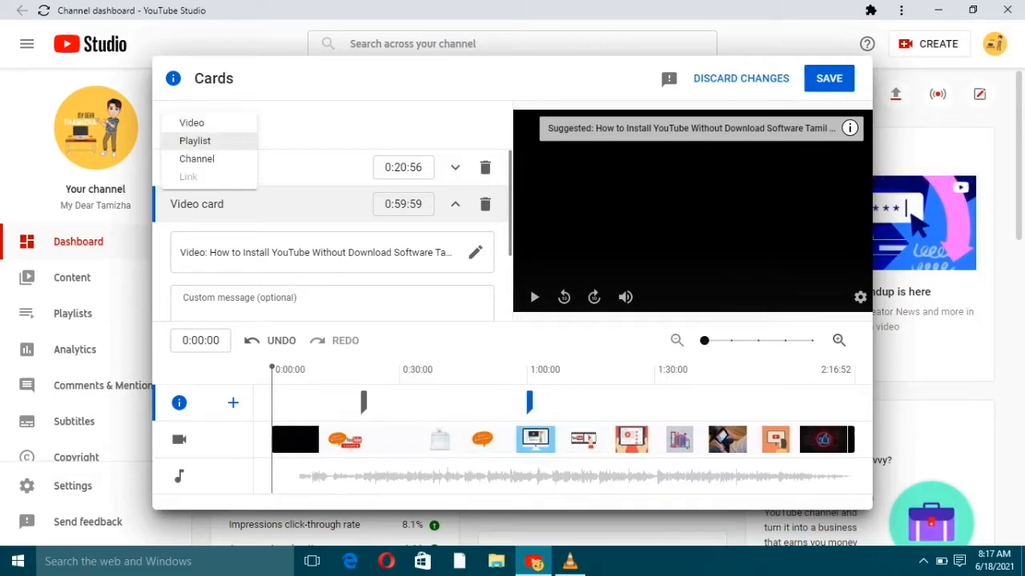
pyautogui.click(194, 140)
pyautogui.click(345, 213)
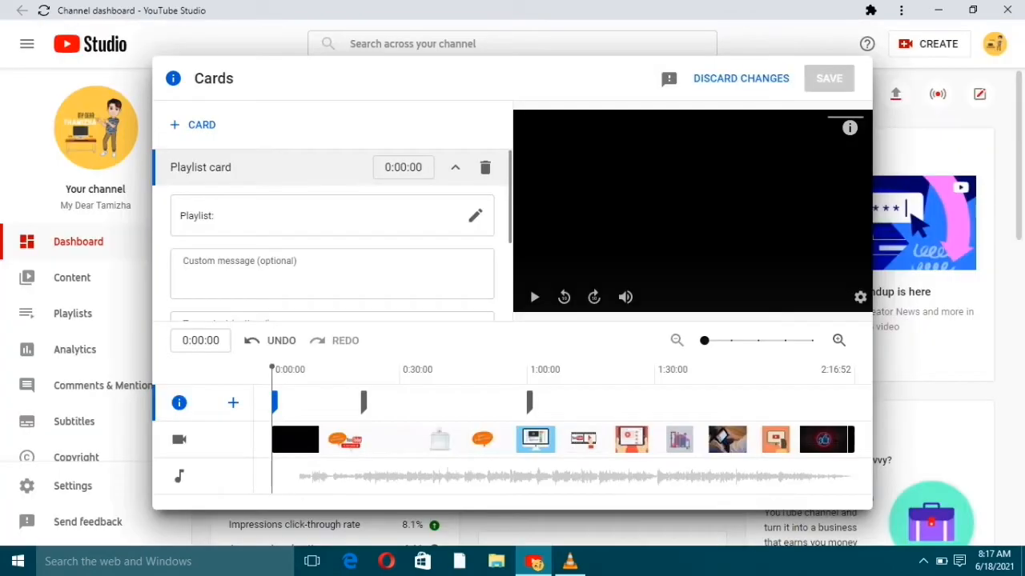
pyautogui.moveTo(274, 403); pyautogui.dragTo(656, 403)
pyautogui.moveTo(657, 402); pyautogui.dragTo(694, 402)
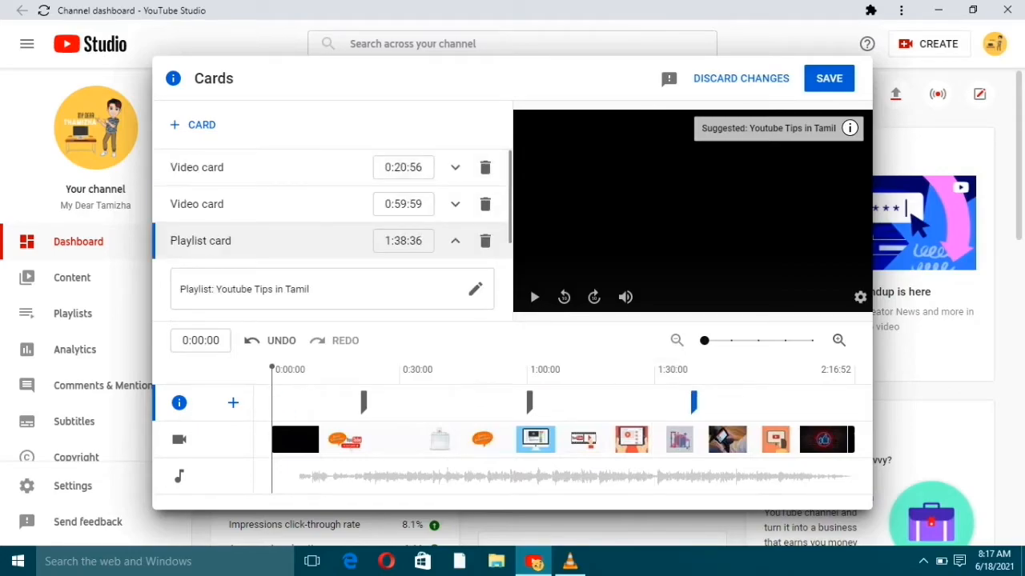
# Save the draft video's cards and proceed to its Visibility stage.
pyautogui.click(828, 78)
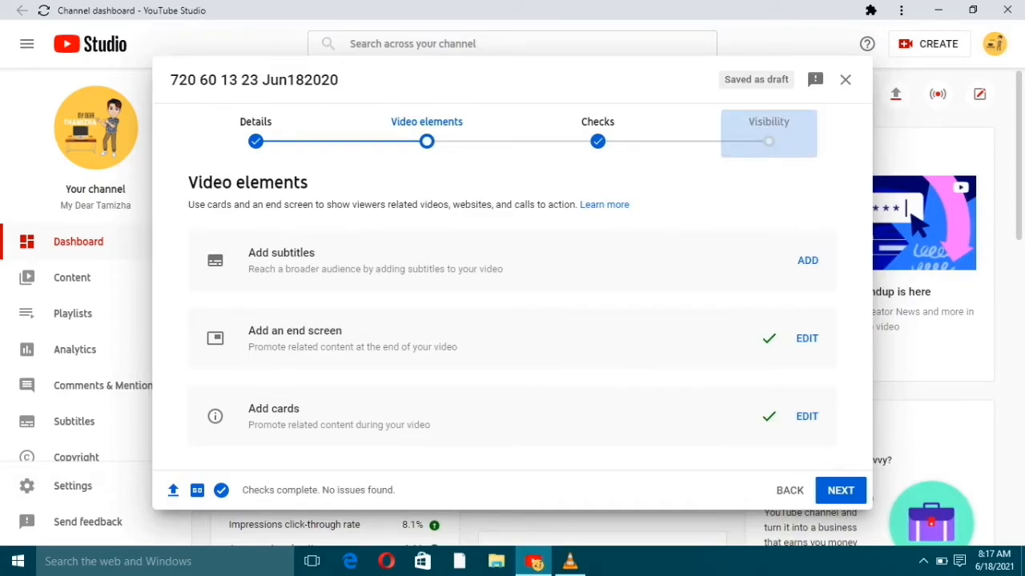
pyautogui.click(768, 133)
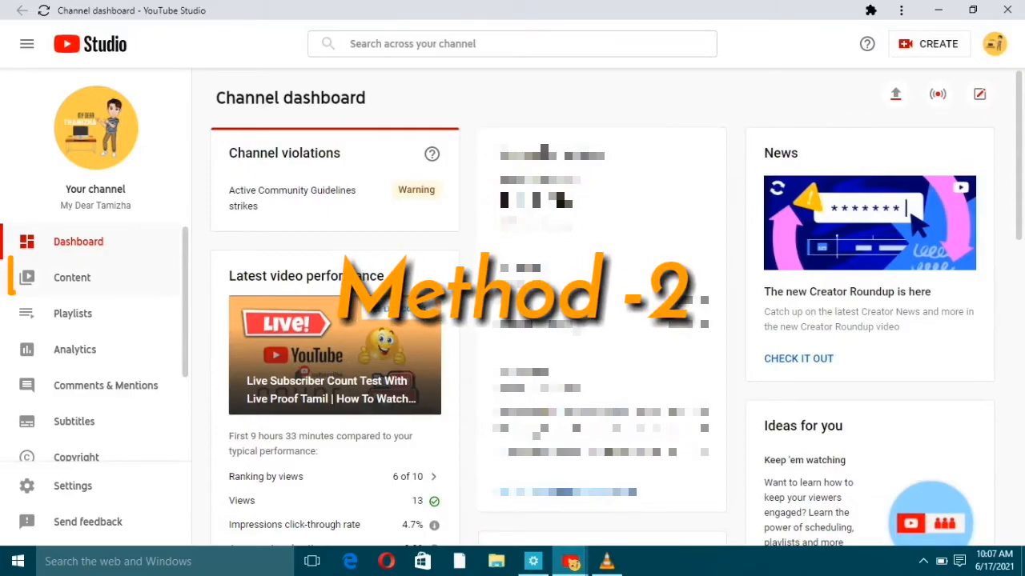
# Open the details of the private THALAPATHY BIRTHDAY SPECIAL EDIT video from the channel content list.
pyautogui.click(72, 277)
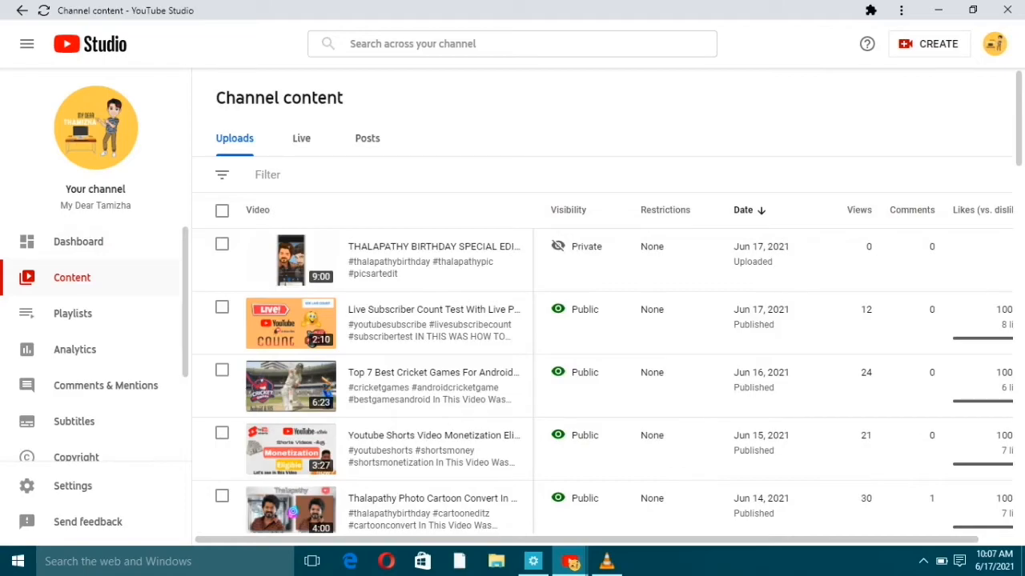
pyautogui.moveTo(507, 260)
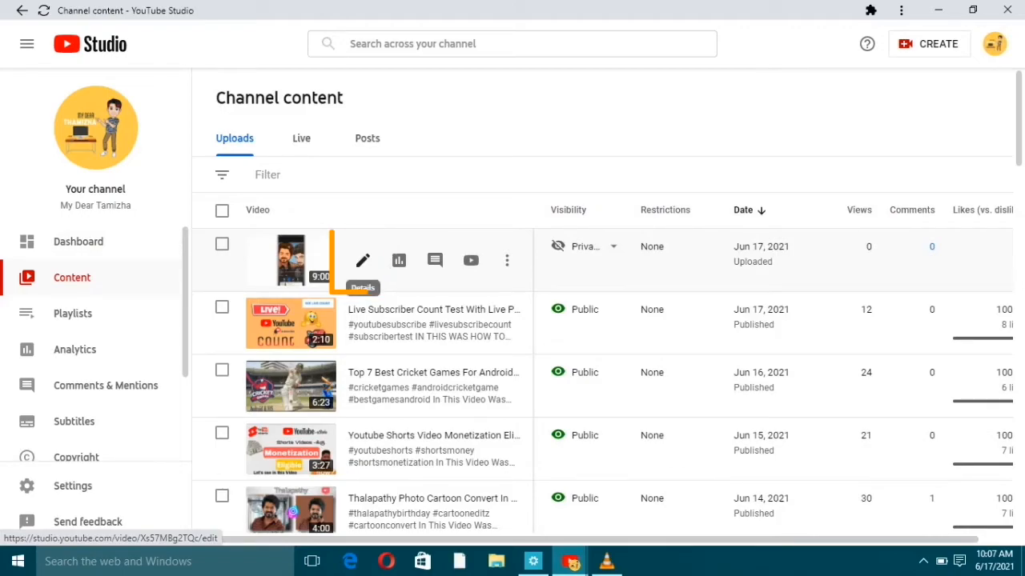
pyautogui.click(363, 261)
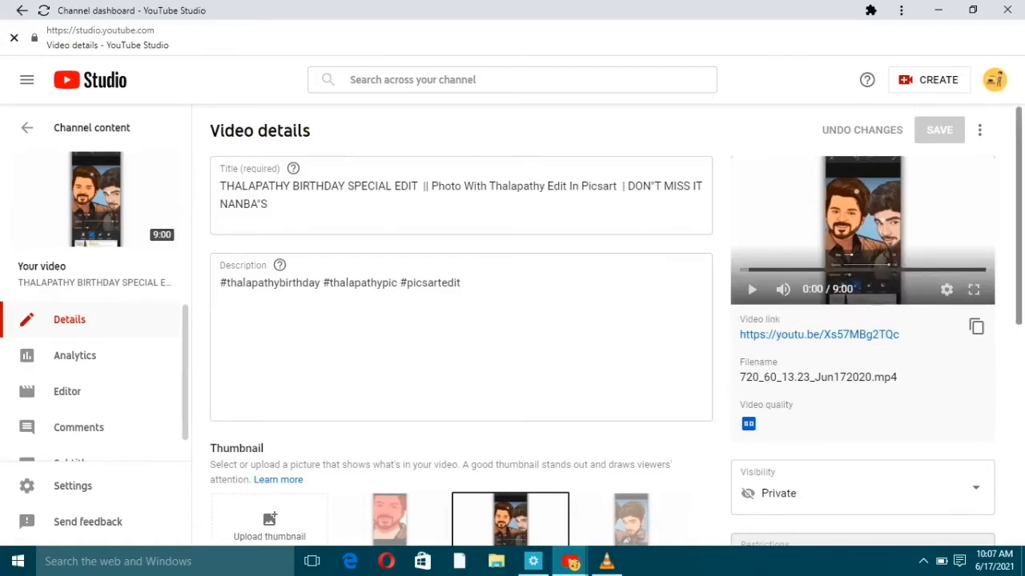
# Open the video's end screen editor and apply the template with 1 video, 1 playlist and 1 subscribe element.
pyautogui.scroll(-1, 608, 324)
pyautogui.scroll(-3, 512, 344)
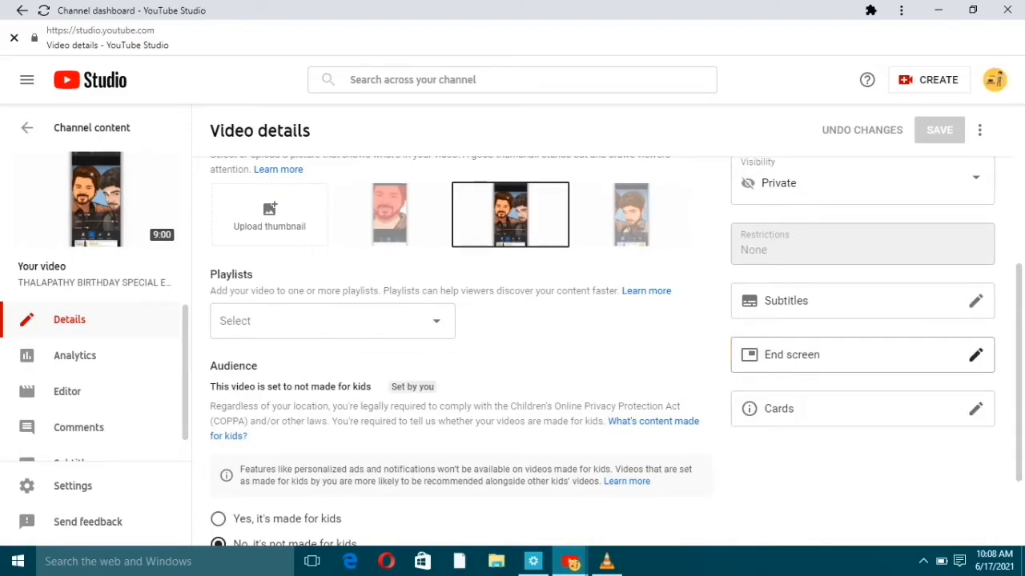
pyautogui.click(975, 354)
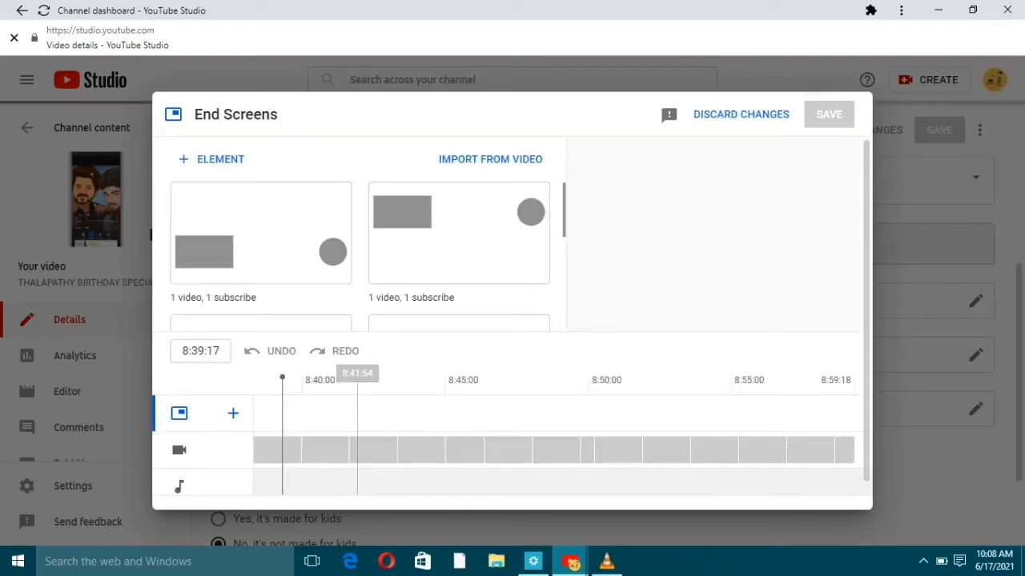
pyautogui.scroll(-5, 458, 250)
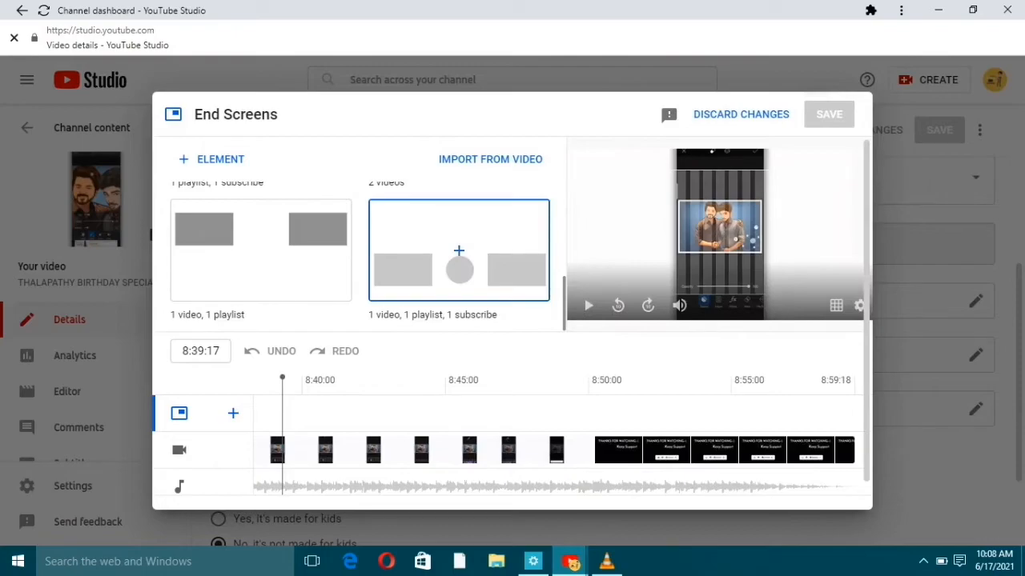
pyautogui.click(458, 250)
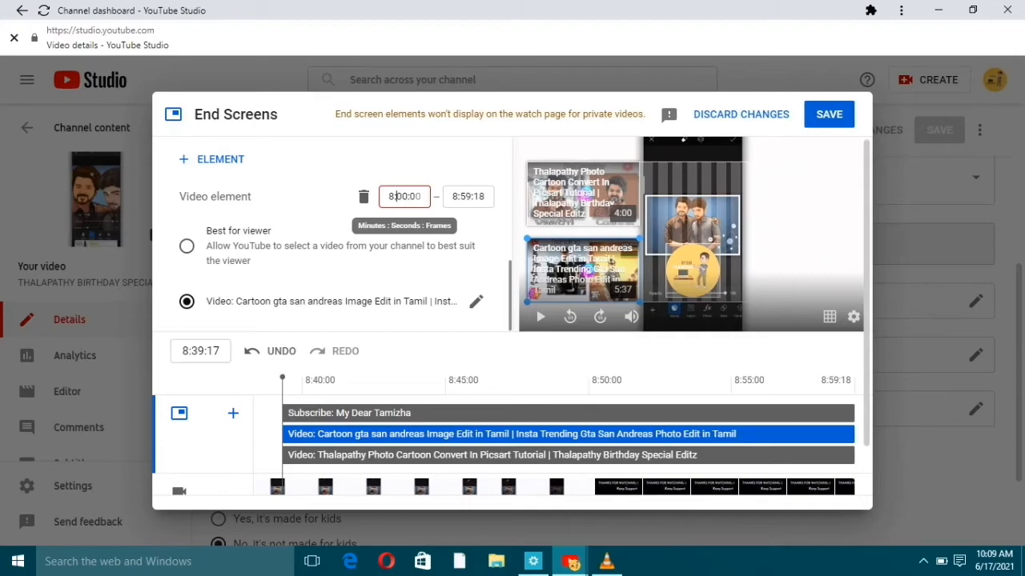
# Set the start time of the Cartoon gta san andreas Image Edit video element to 8:54:10.
pyautogui.click(309, 196)
pyautogui.click(404, 197)
pyautogui.press('BackSpace')
pyautogui.write('54:20')
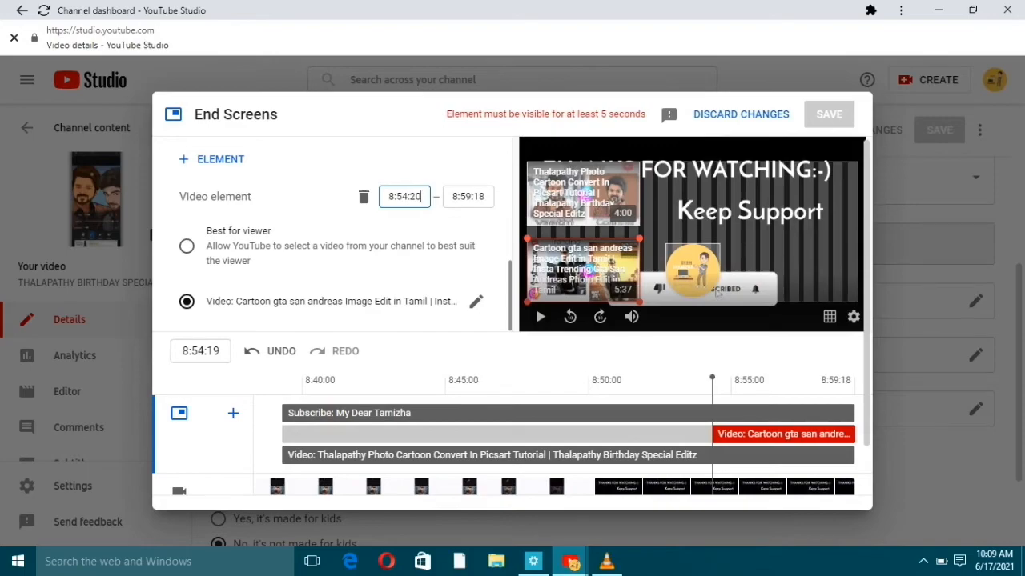
pyautogui.write('1')
pyautogui.press('Return')
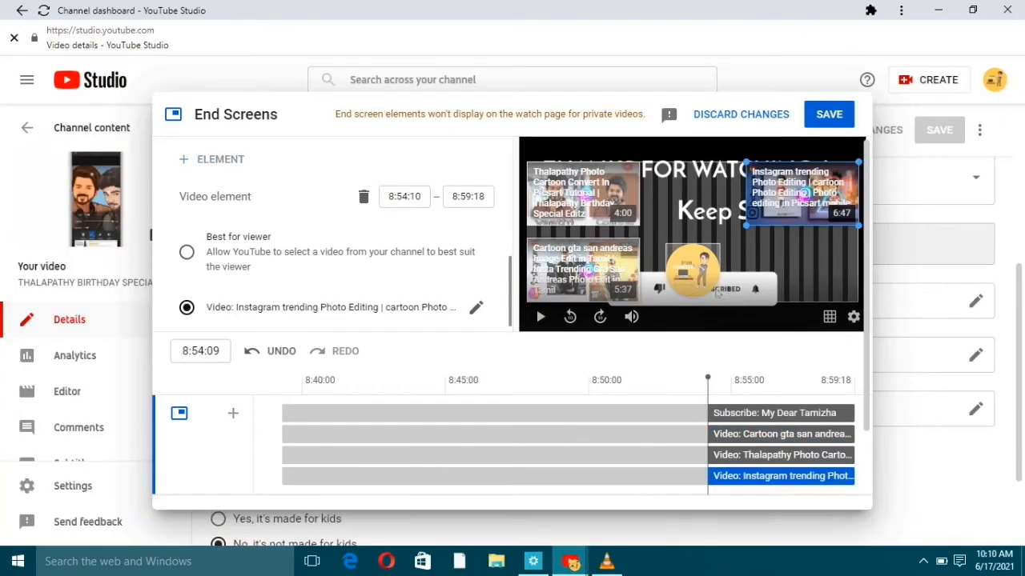
# Move the Instagram trending Photo Editing element down to the lower-right corner of the video frame and save the end screen.
pyautogui.moveTo(802, 194); pyautogui.dragTo(797, 270)
pyautogui.click(839, 114)
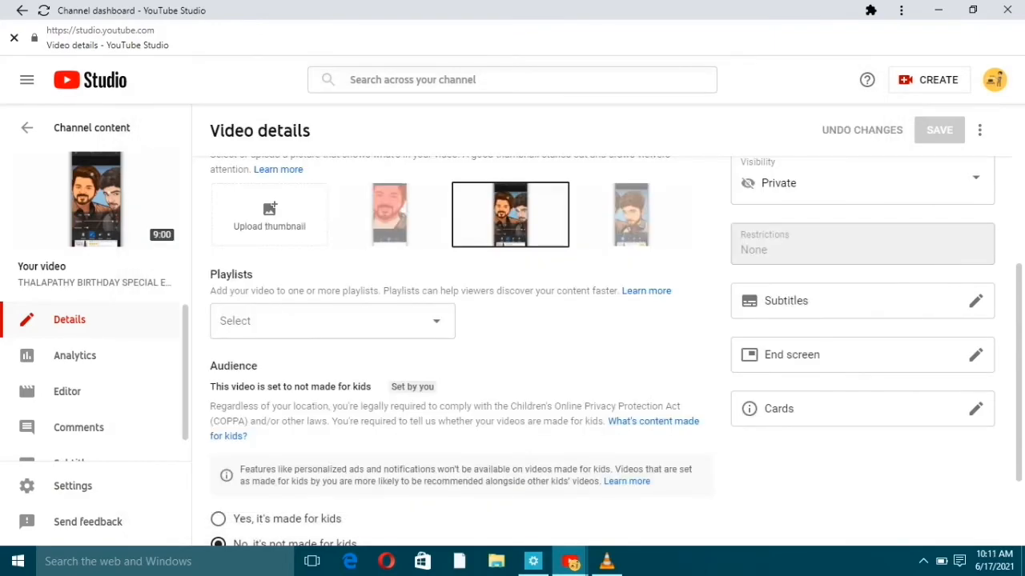
# Open the video's cards editor and add a card for Top 7 Best Cricket Games For Android And IOS at 1:32:18.
pyautogui.click(975, 408)
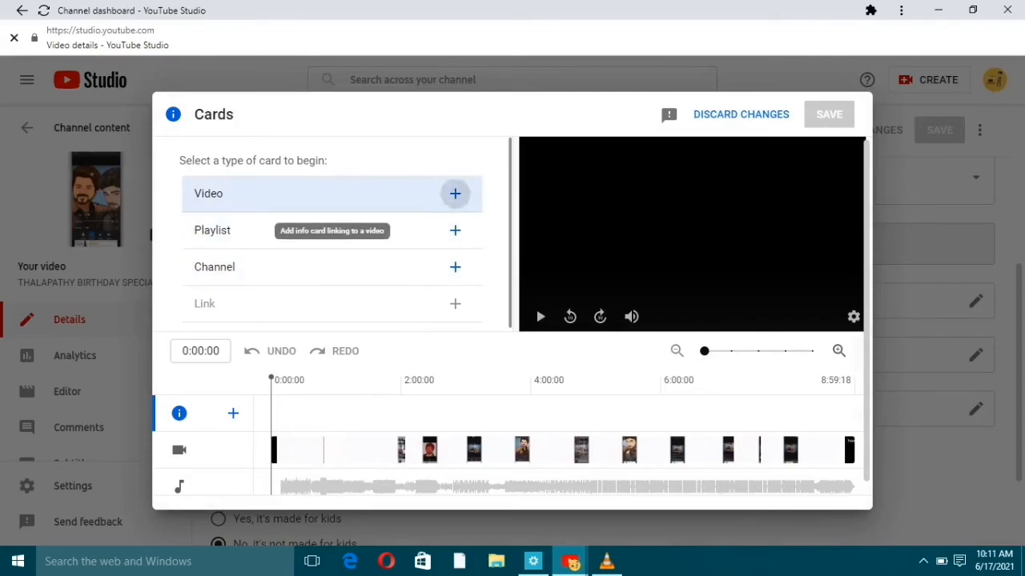
pyautogui.click(455, 193)
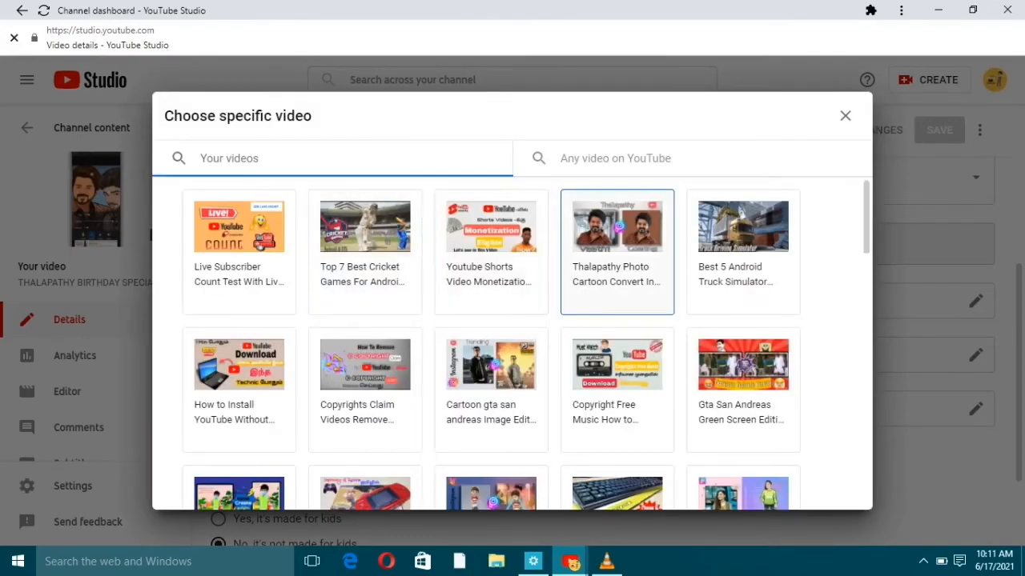
pyautogui.click(365, 240)
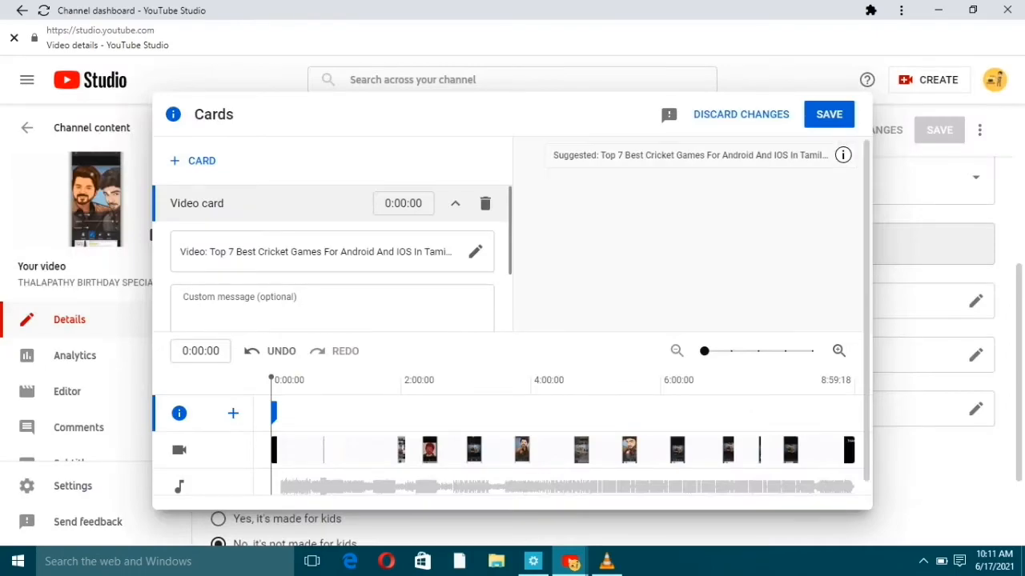
pyautogui.moveTo(274, 413); pyautogui.dragTo(374, 414)
# Add a playlist card for Picsart EditZ and position it at 3:39:18.
pyautogui.click(202, 160)
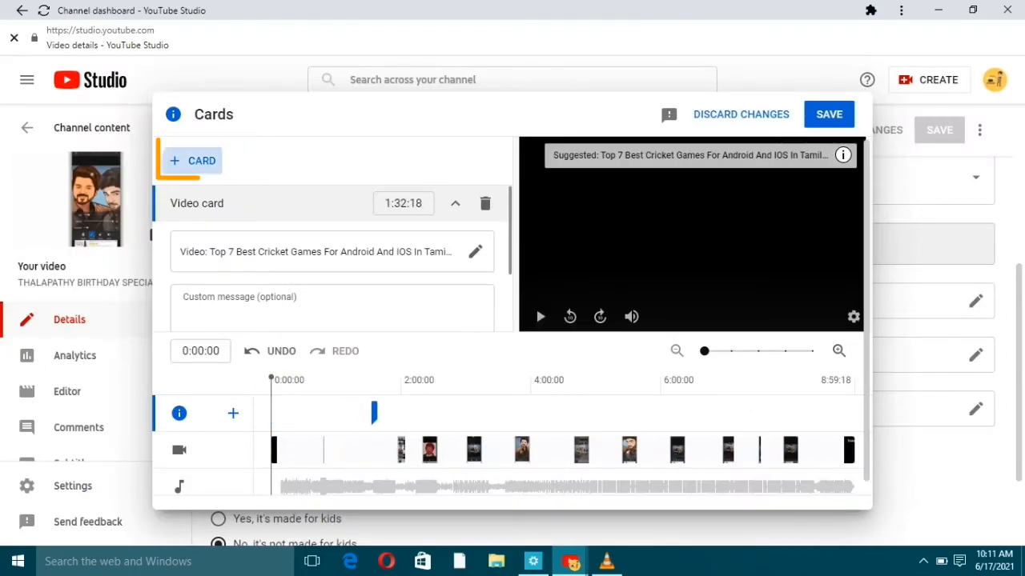
pyautogui.click(197, 177)
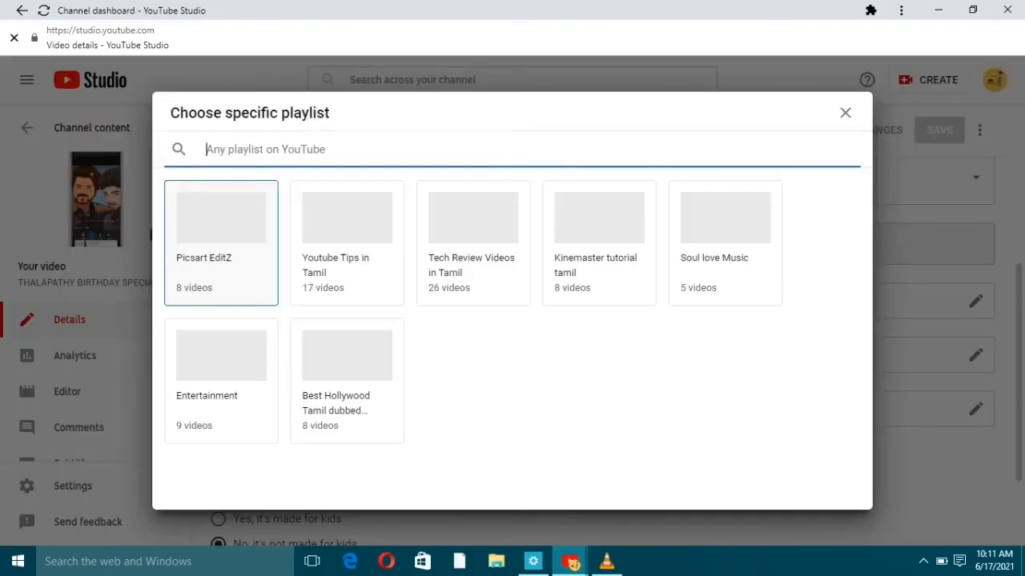
pyautogui.click(223, 216)
pyautogui.moveTo(274, 413)
pyautogui.mouseDown()
pyautogui.moveTo(526, 413)
pyautogui.moveTo(511, 413)
pyautogui.mouseUp()
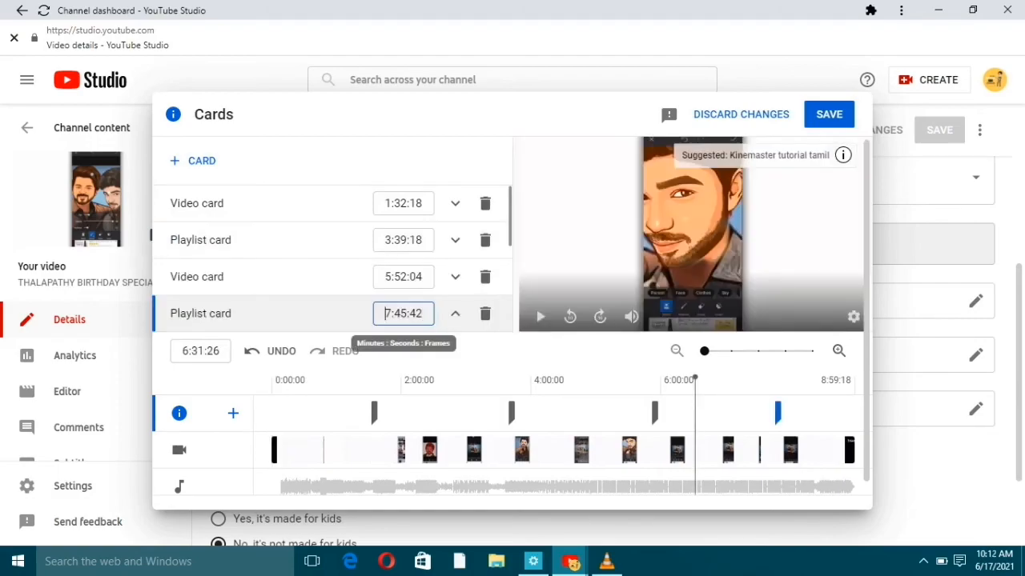
# Select the start time of the Kinemaster tutorial tamil playlist card and save the video's cards.
pyautogui.tripleClick(403, 313)
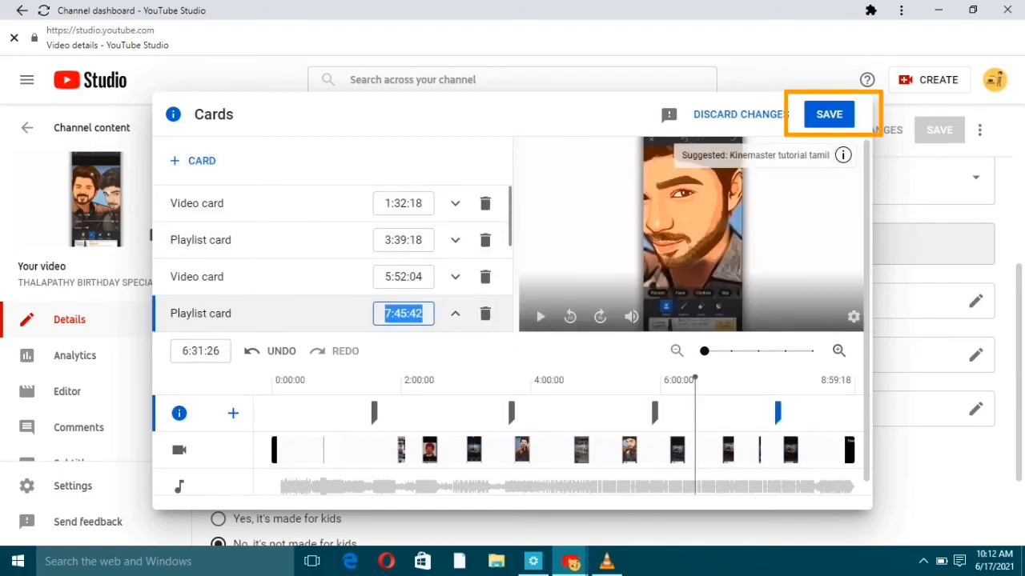
pyautogui.click(828, 114)
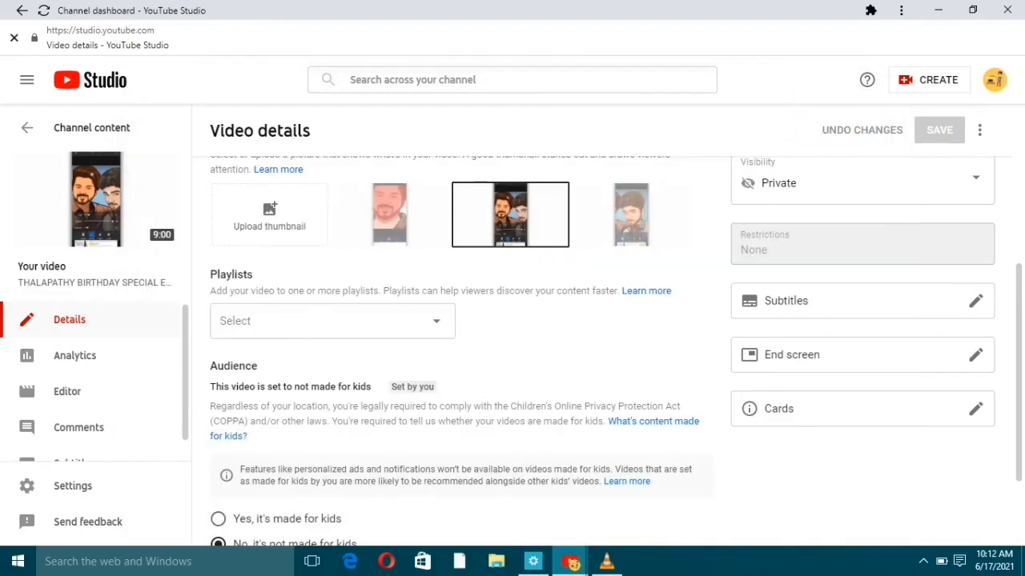